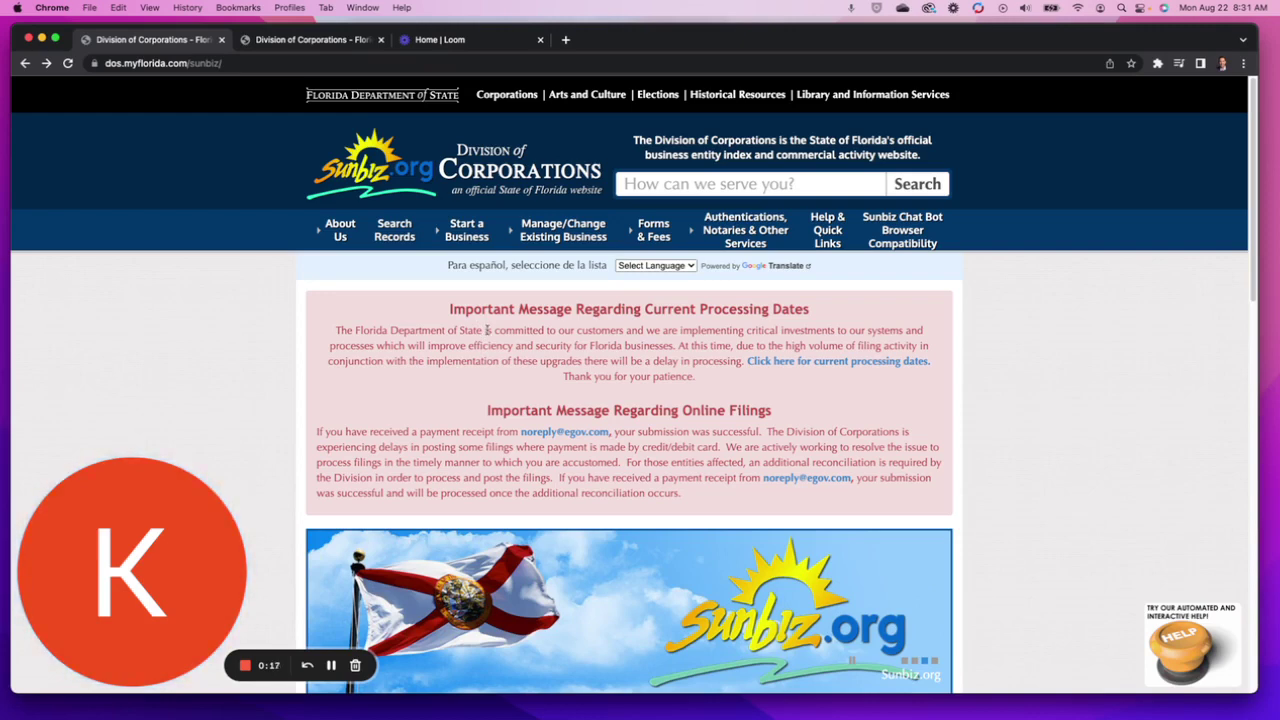
- Open the e-filing page for Florida Limited Liability Company Articles of Organization
mouse_move(474, 232)
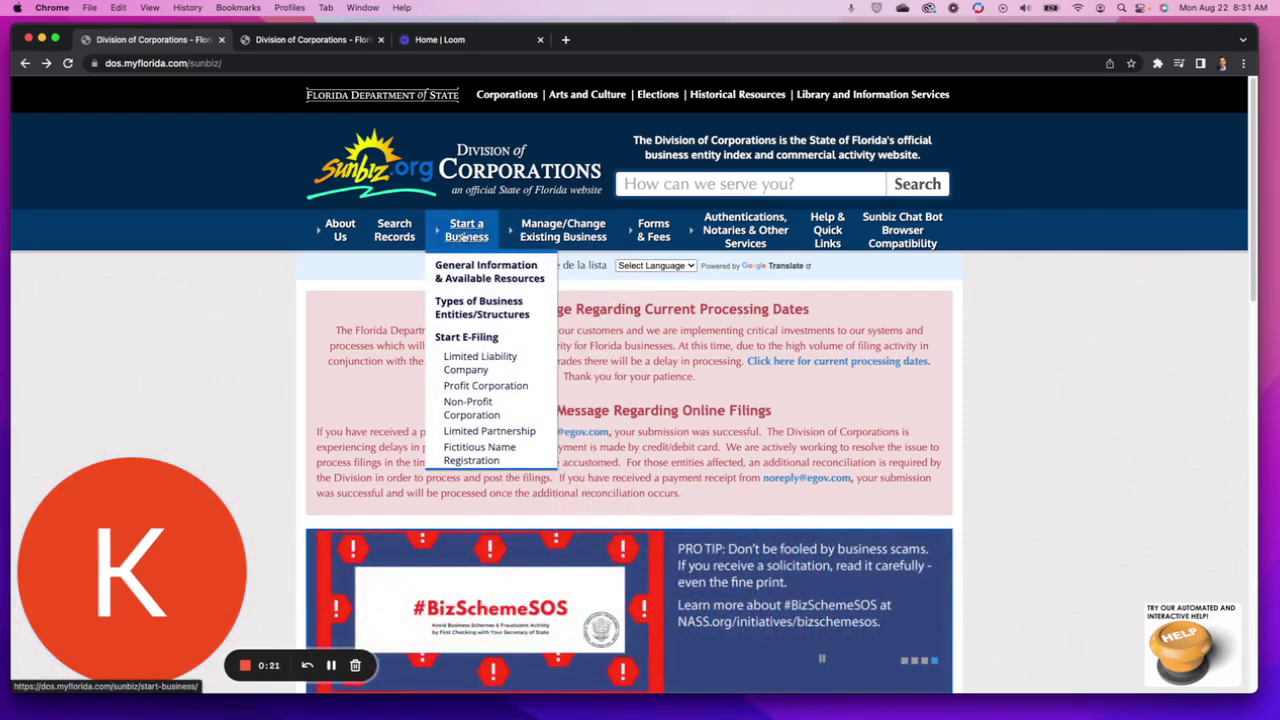
left_click(478, 362)
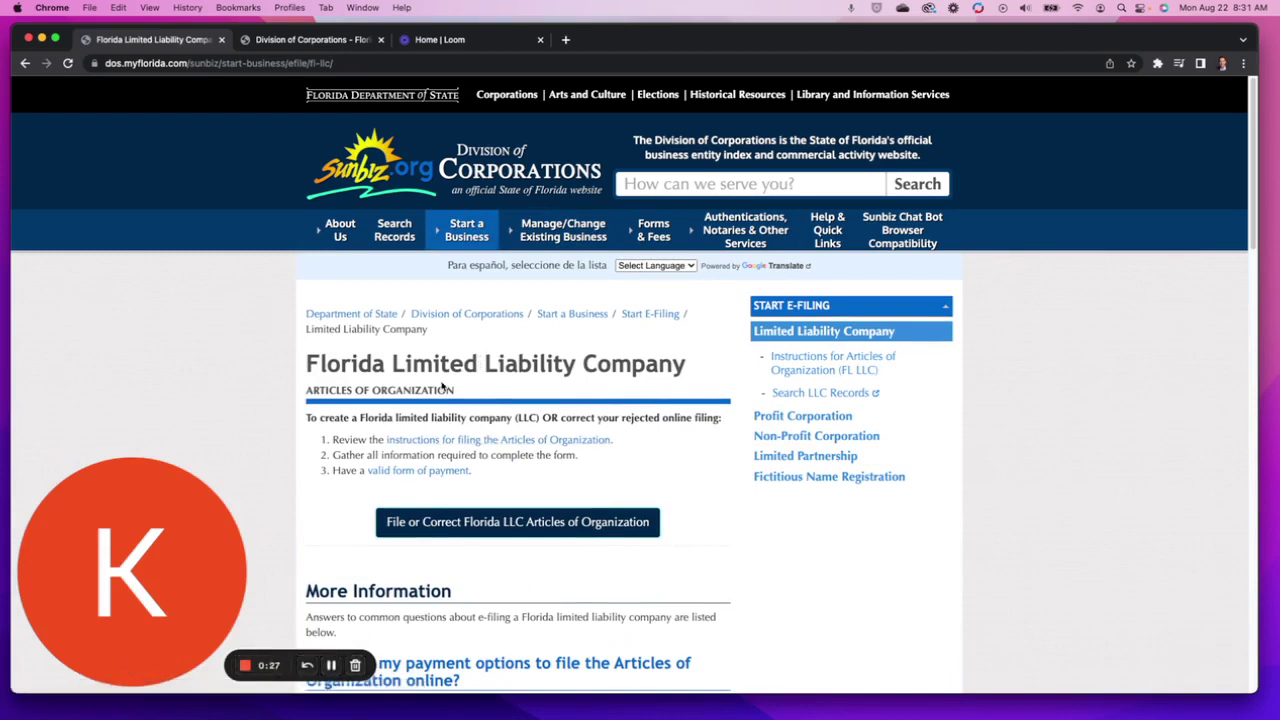
scroll(545, 452, "down", 1)
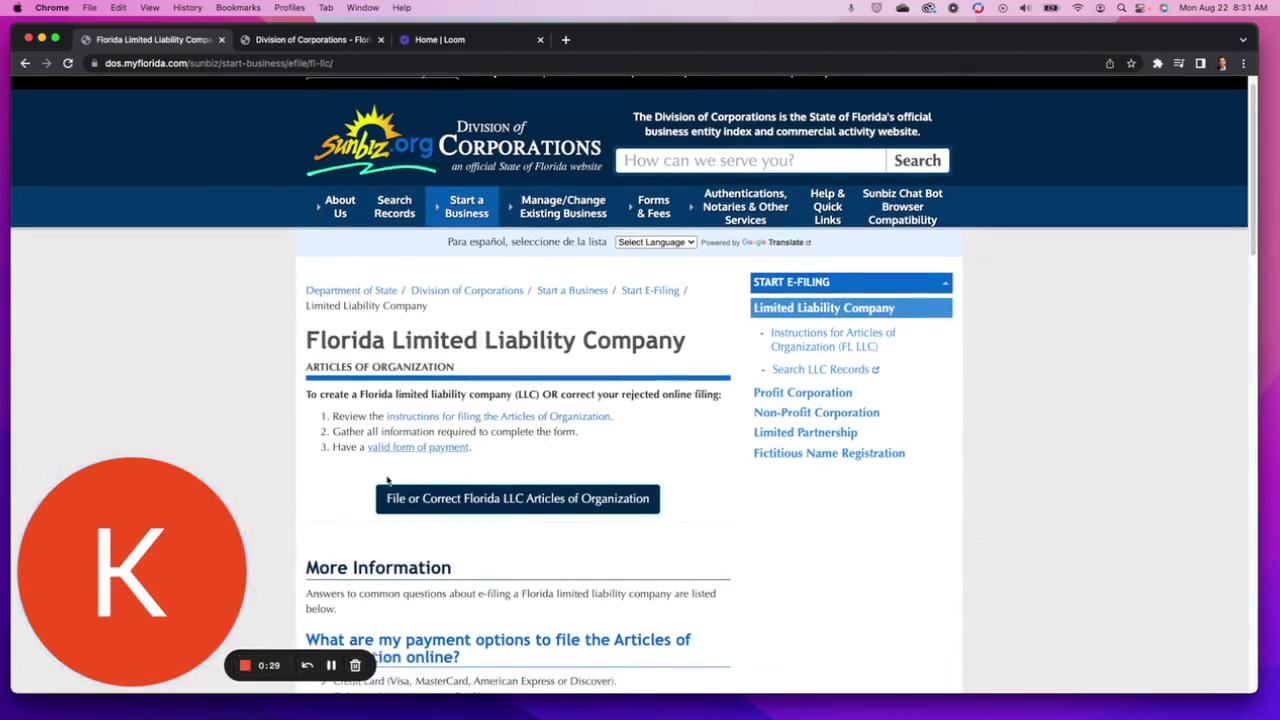
left_click(514, 503)
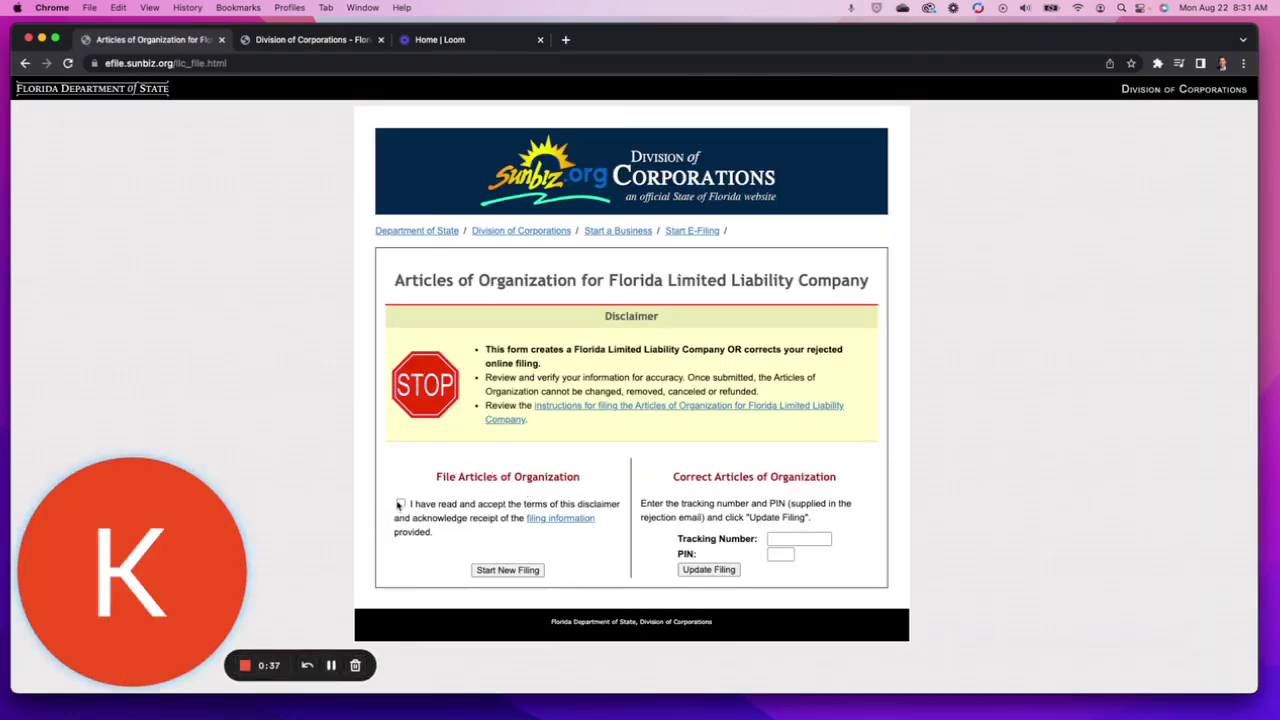
- Accept the disclaimer terms, start a new Articles of Organization filing, and look over the form
left_click(401, 504)
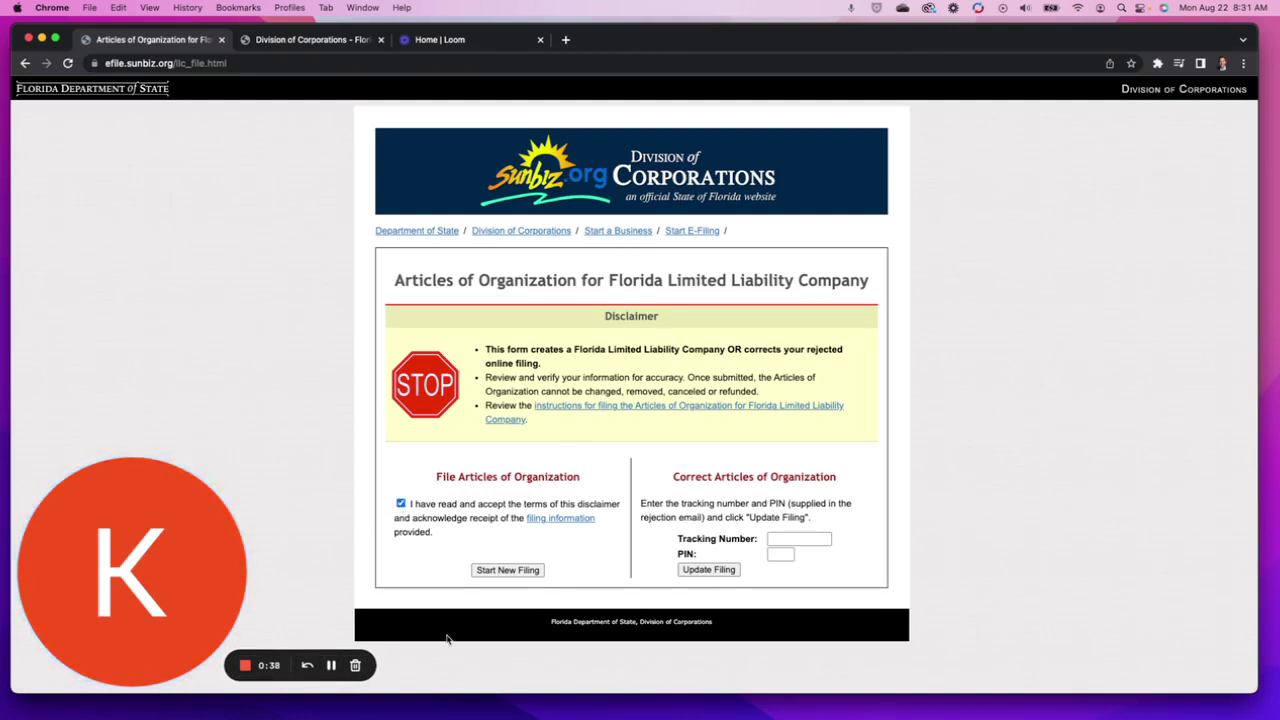
left_click(507, 570)
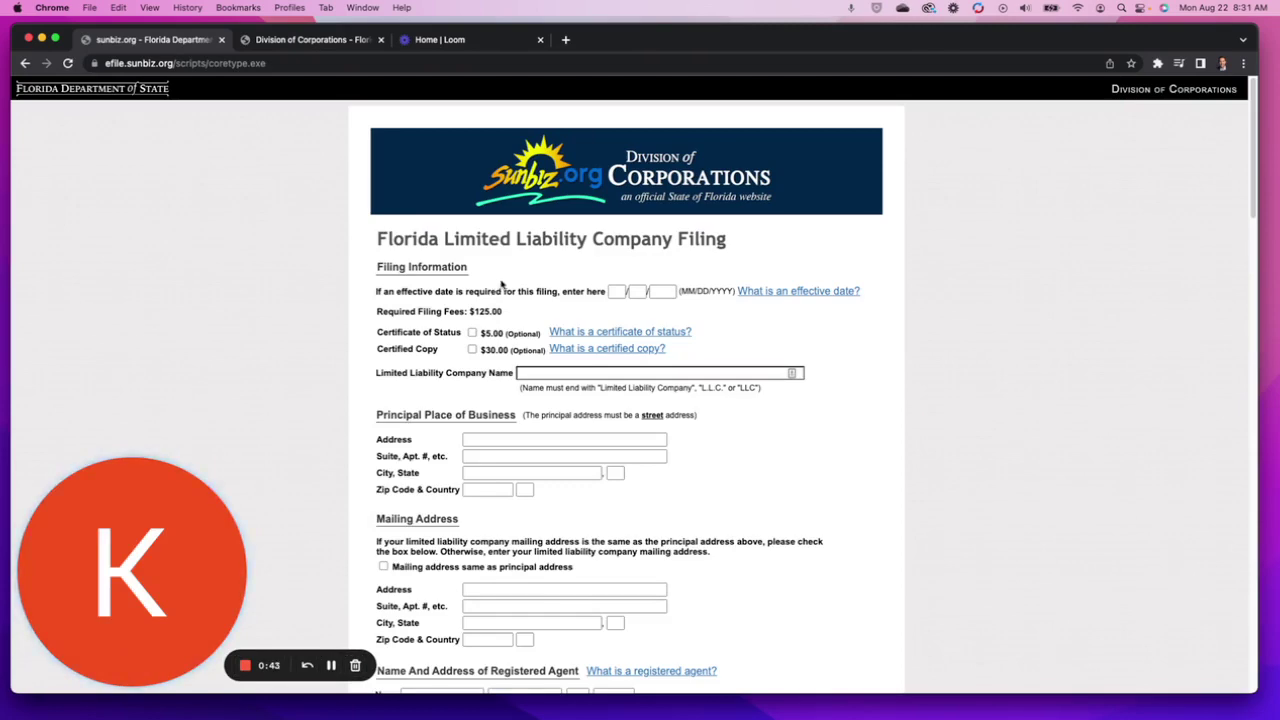
scroll(500, 289, "down", 5)
scroll(500, 289, "down", 8)
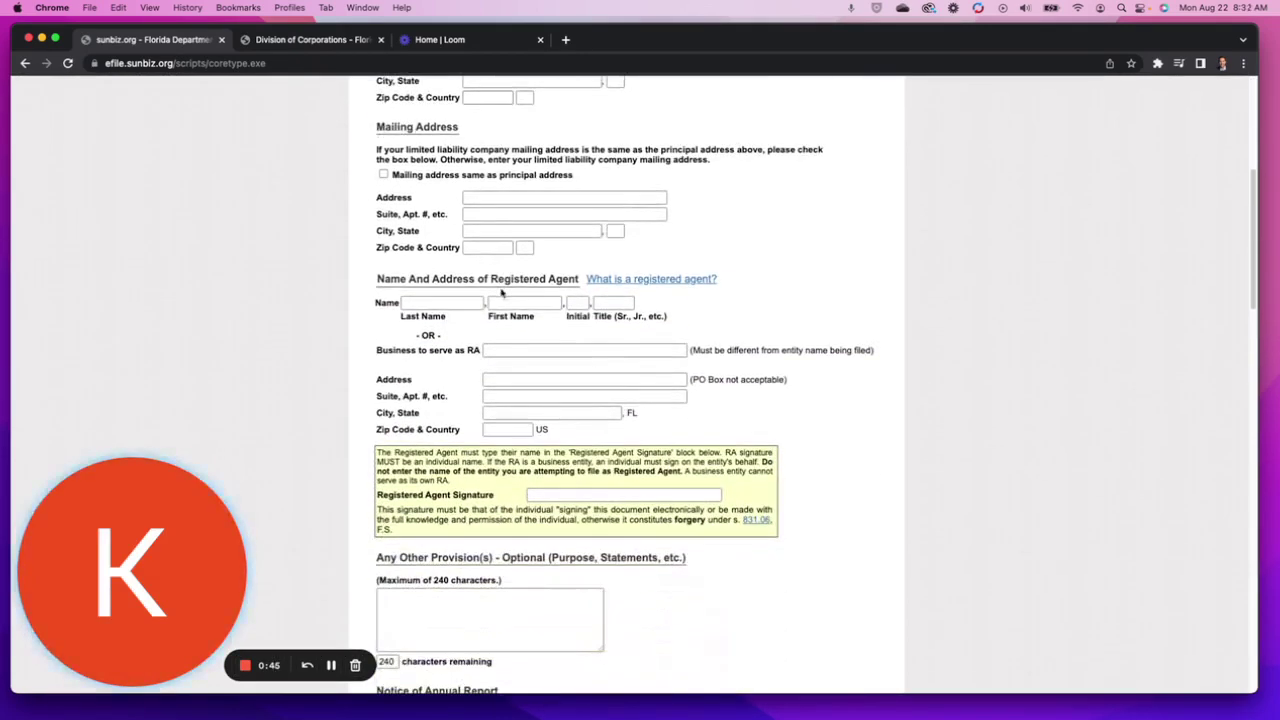
scroll(505, 299, "up", 15)
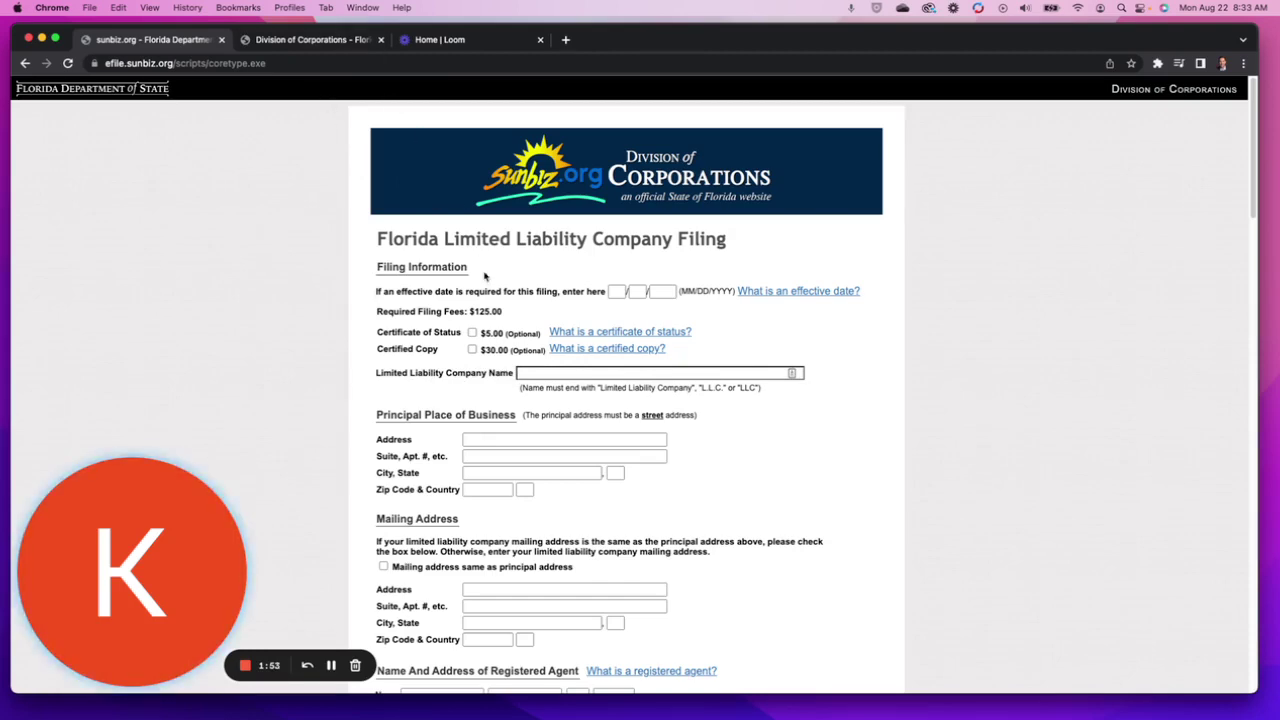
- In the other open Division of Corporations page, search the business records by entity name for "ABC Investments"
left_click(318, 42)
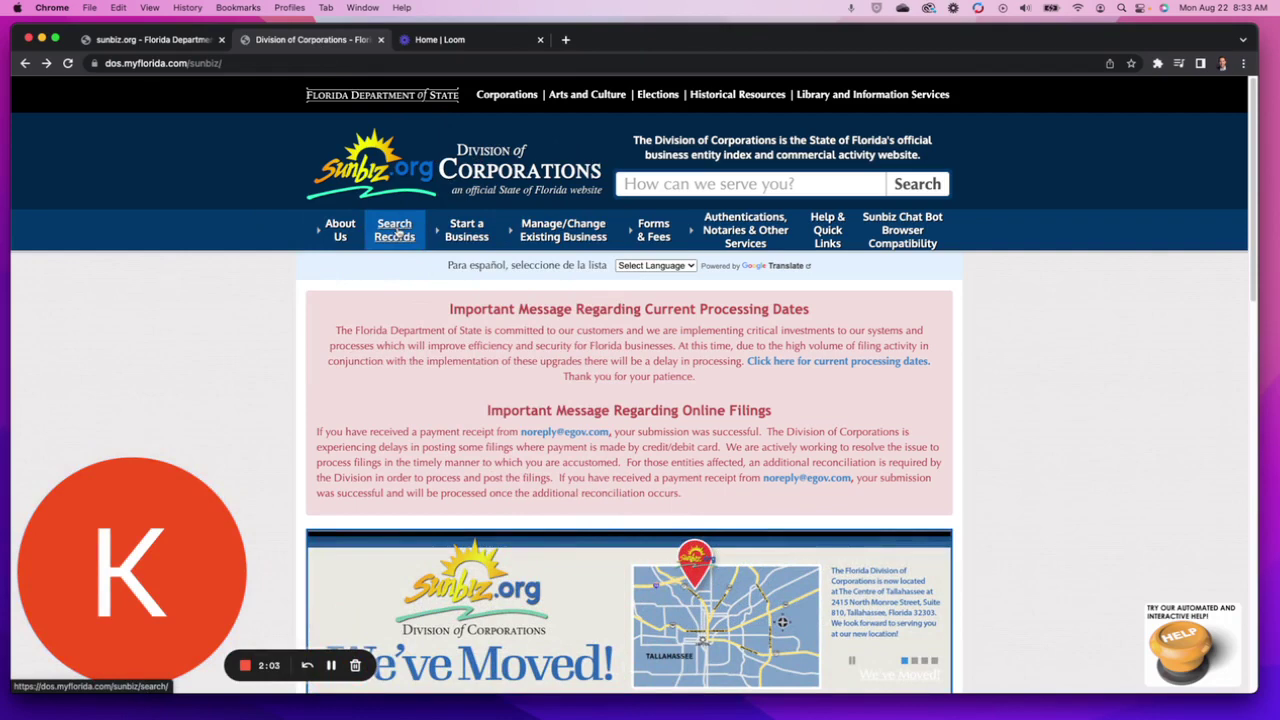
left_click(396, 232)
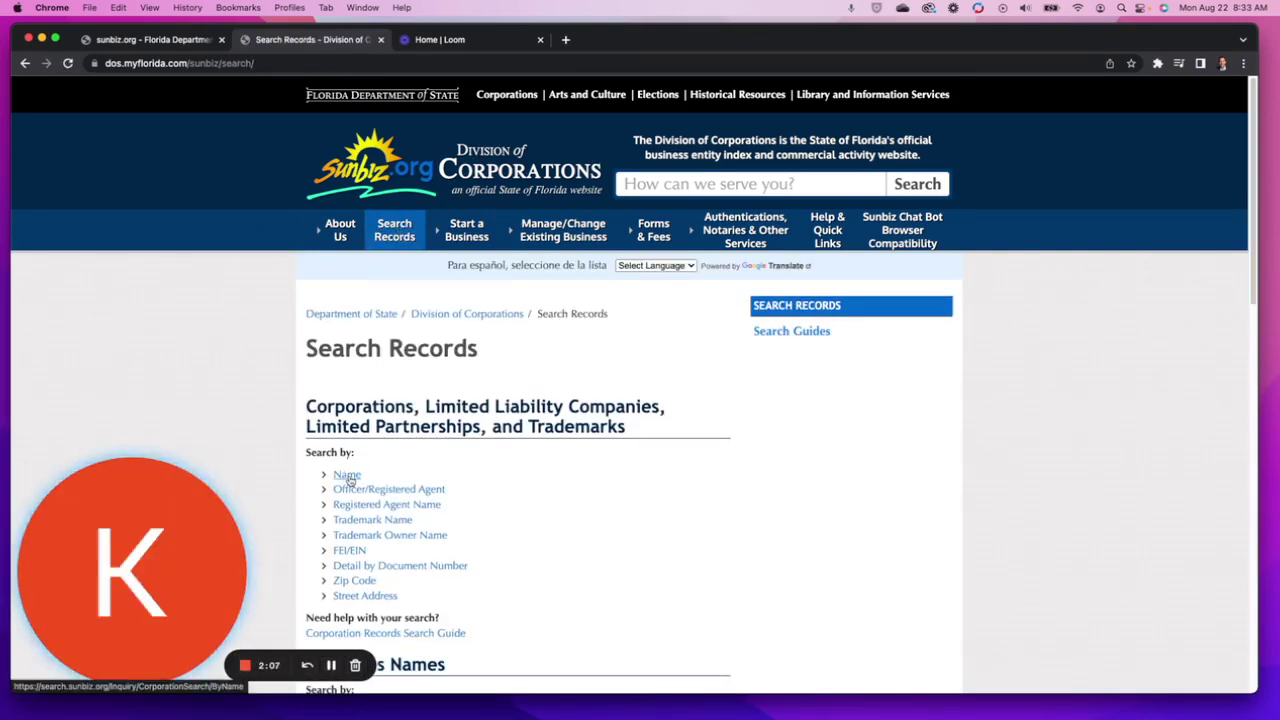
left_click(347, 477)
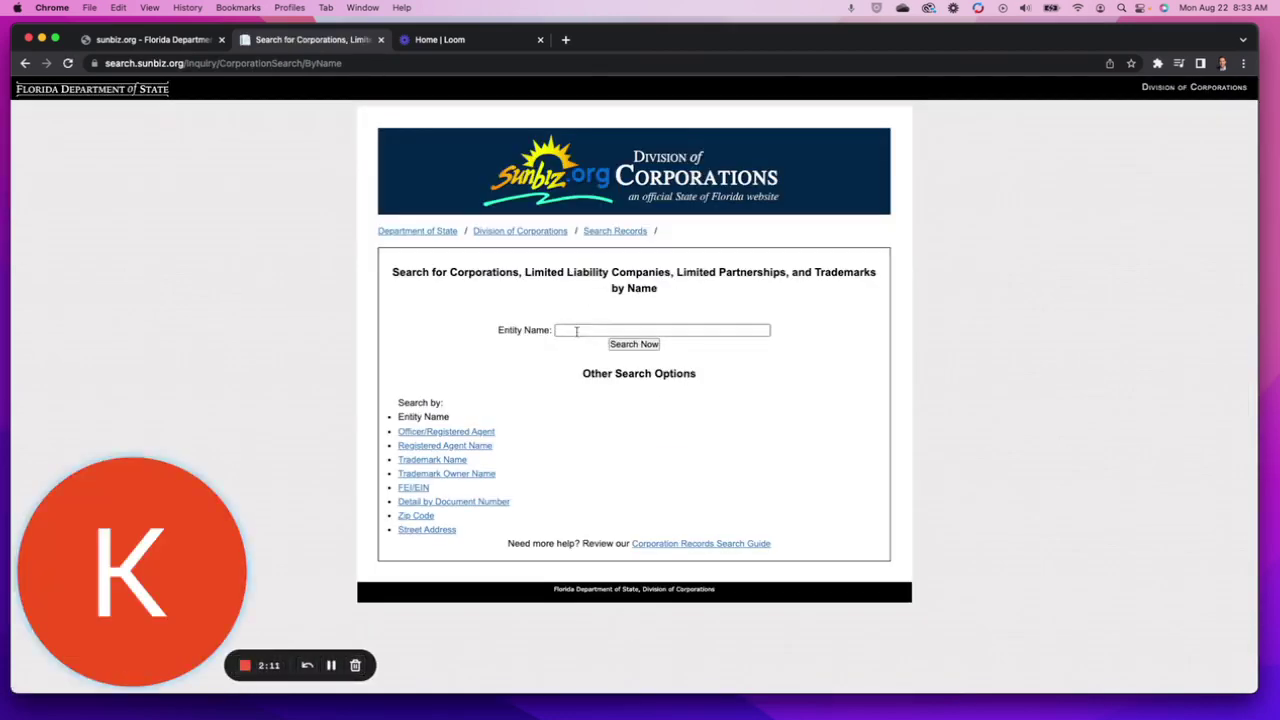
left_click(576, 331)
type("A")
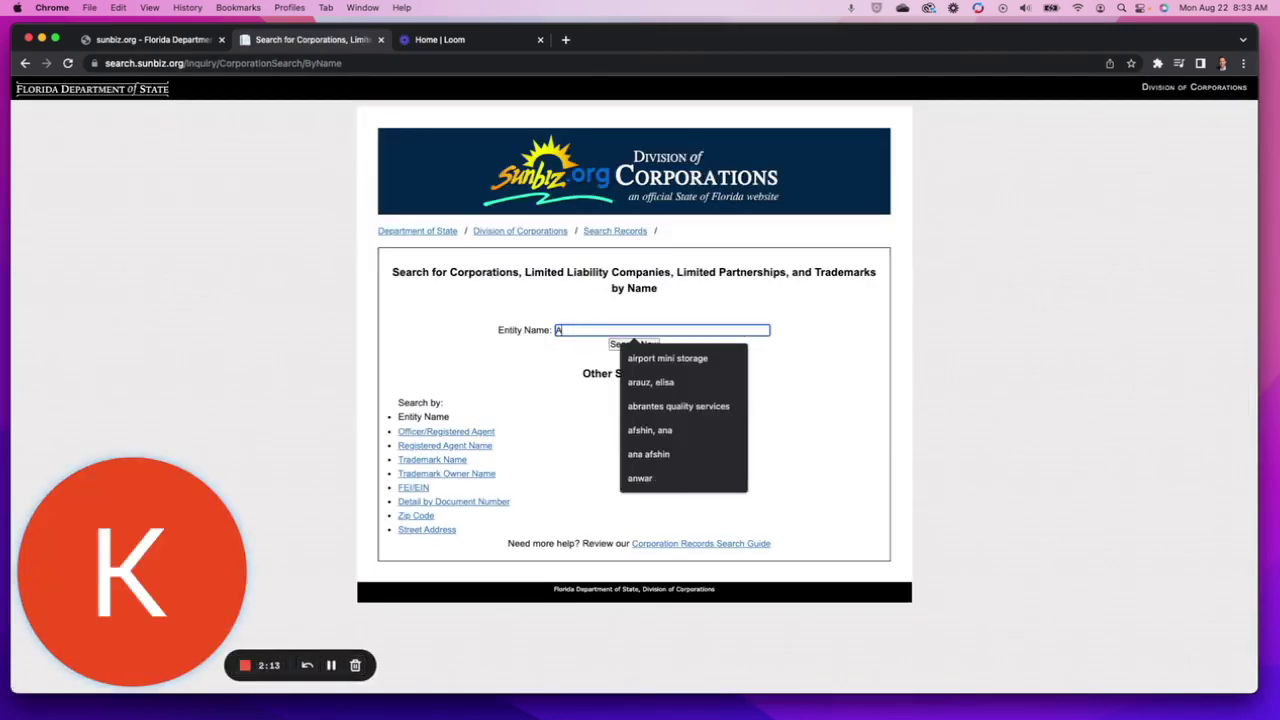
type("B")
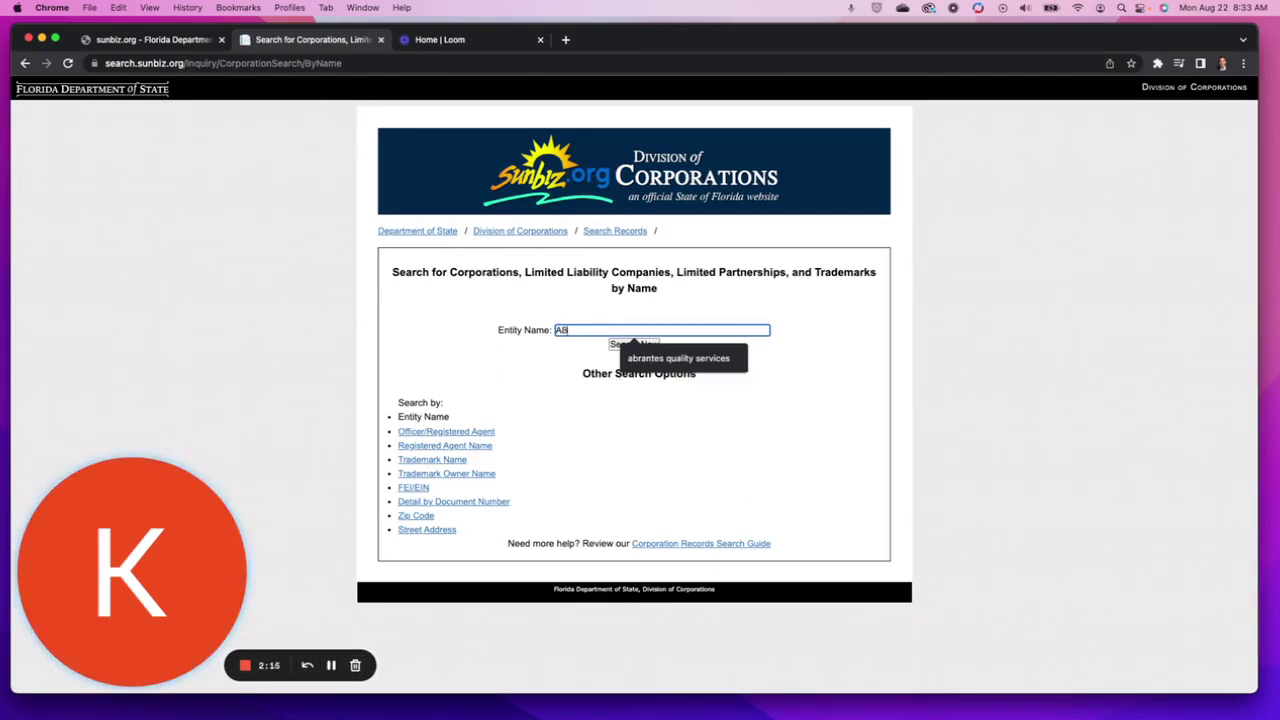
type("C Investments")
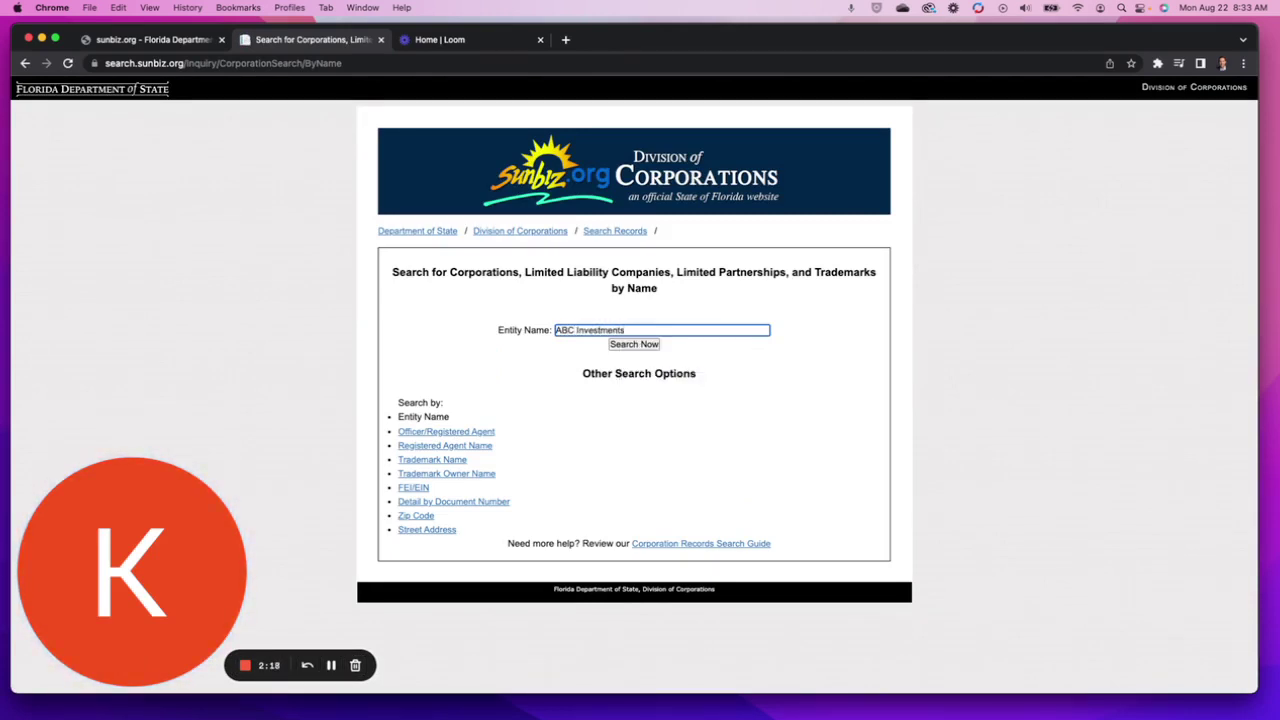
key("Return")
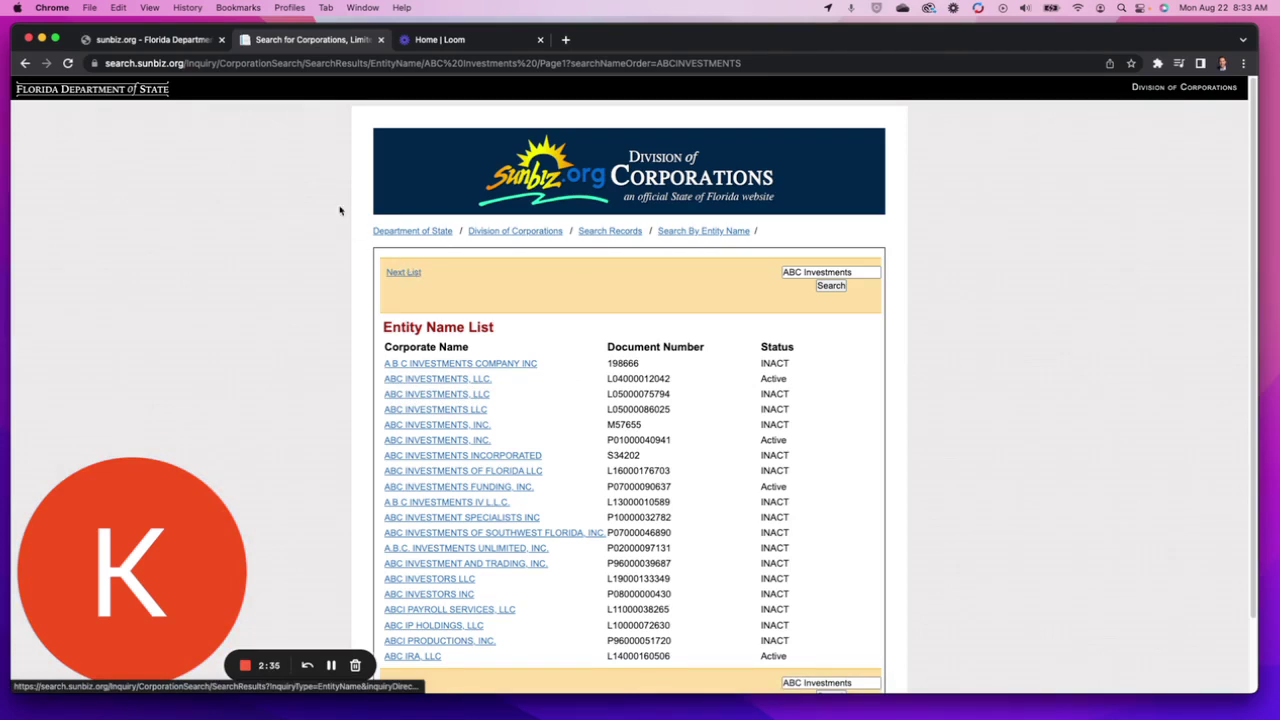
- Repeat the entity name search with "ABCDE Investments"
left_click(802, 272)
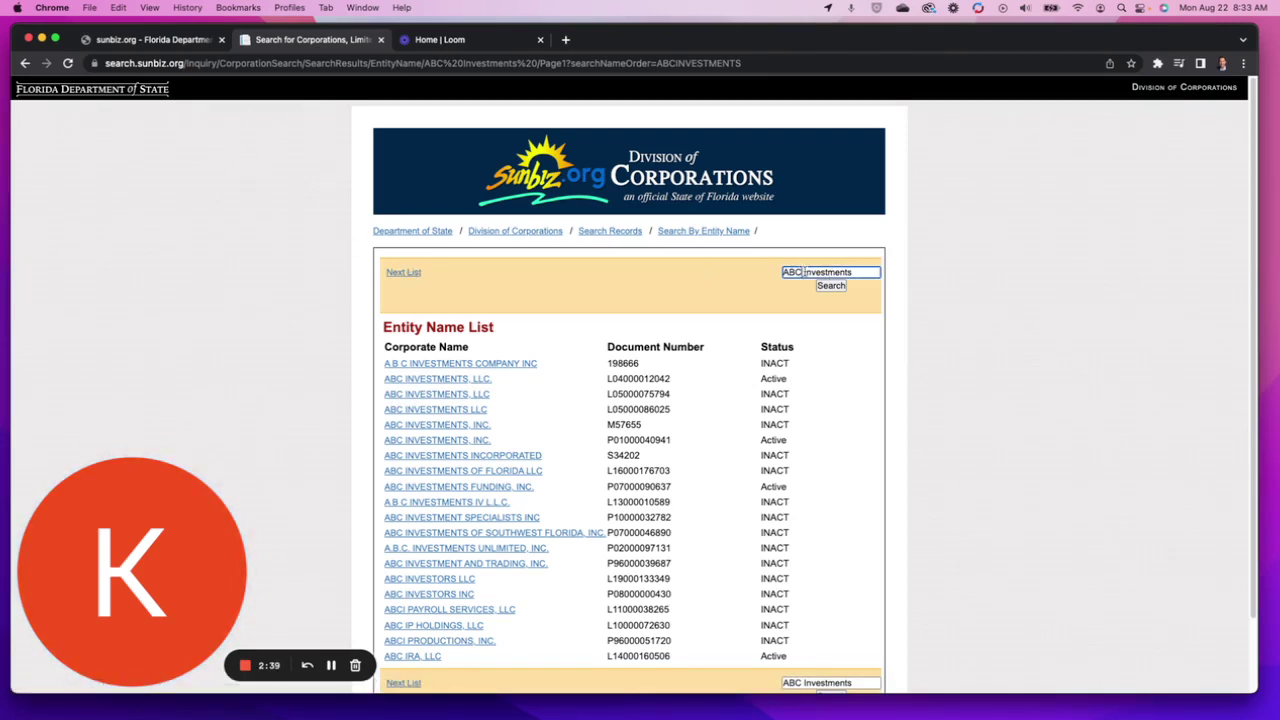
type("DE")
key("Return")
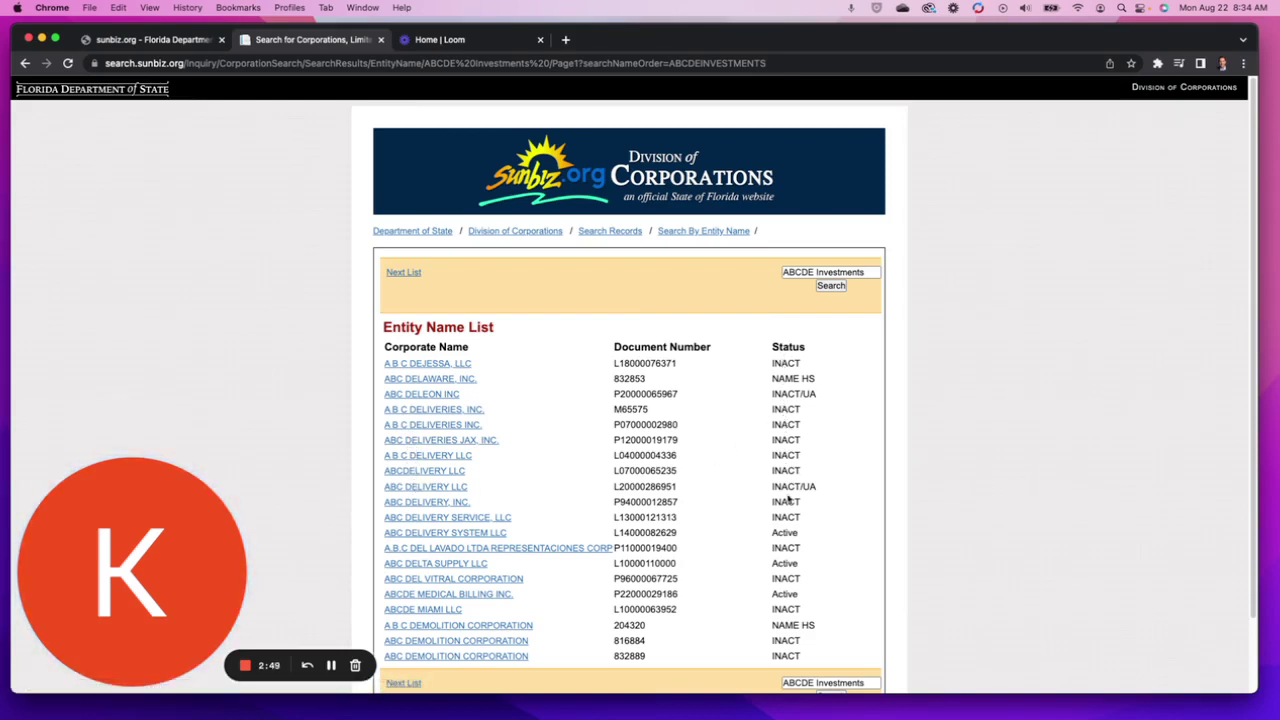
- Return to the LLC filing form and review the company name, principal address, mailing address and registered agent sections, including the signature field
left_click(172, 39)
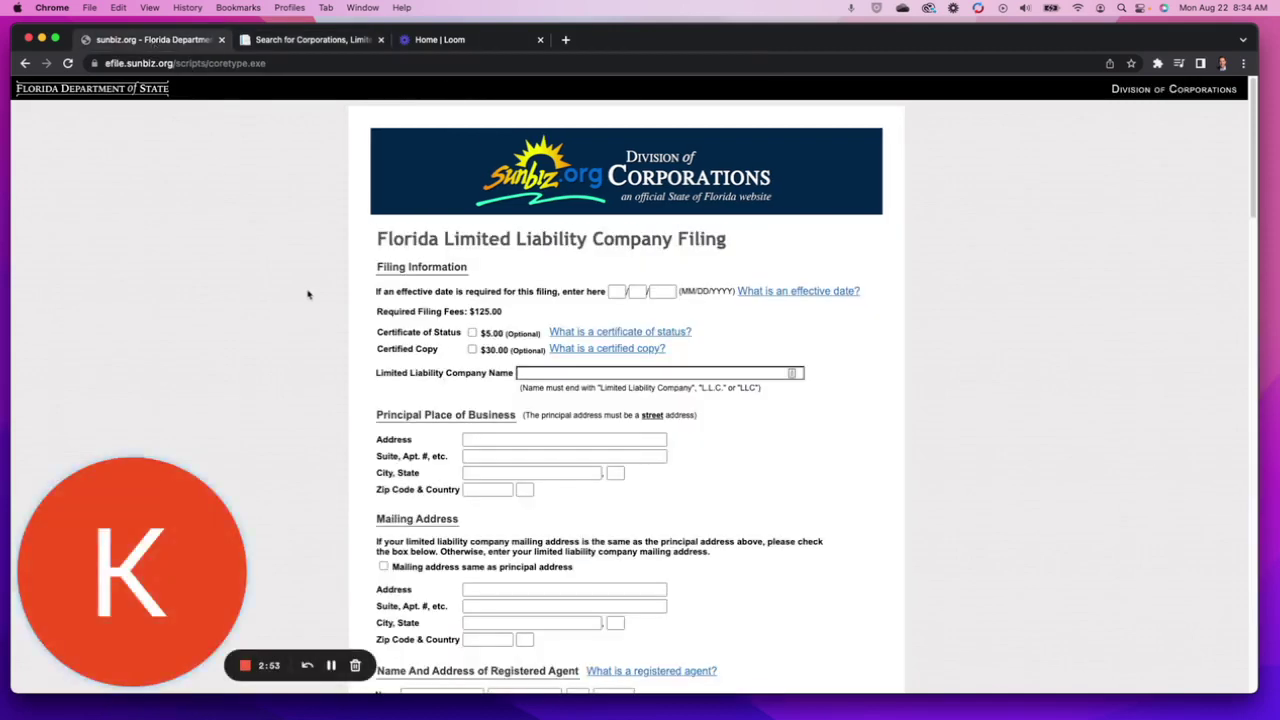
left_click(522, 371)
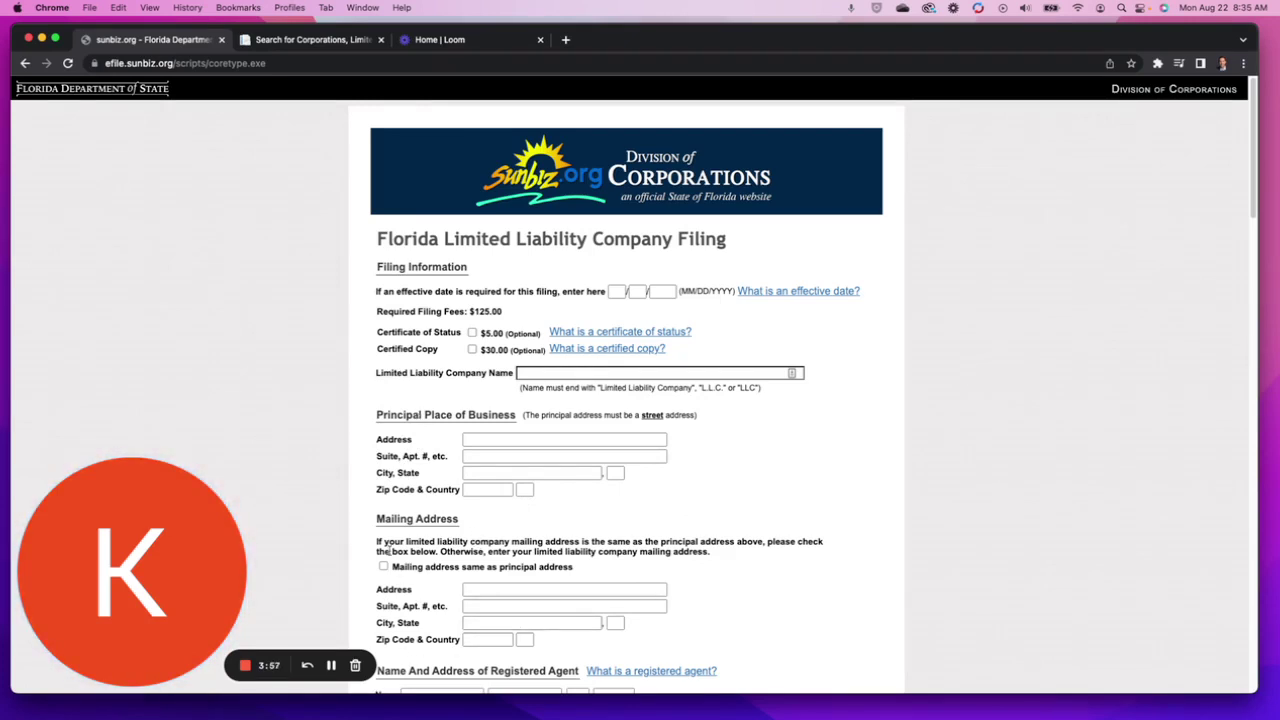
scroll(600, 534, "down", 3)
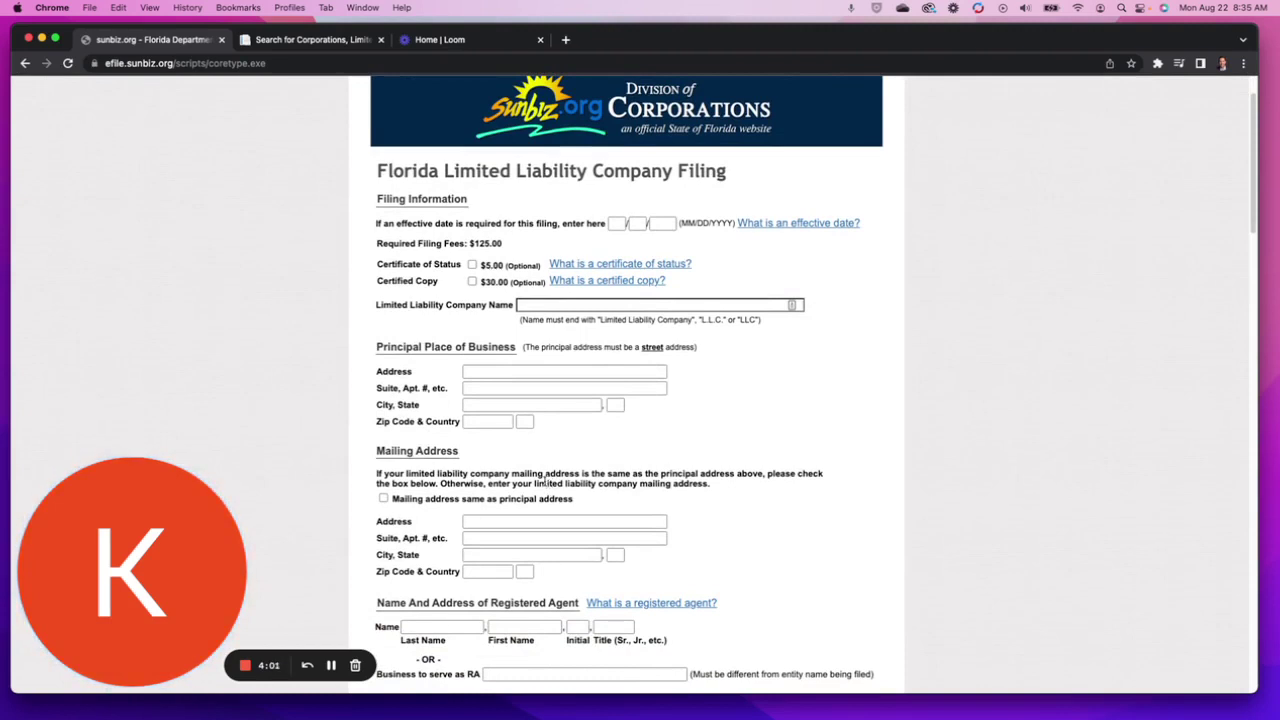
scroll(542, 482, "down", 5)
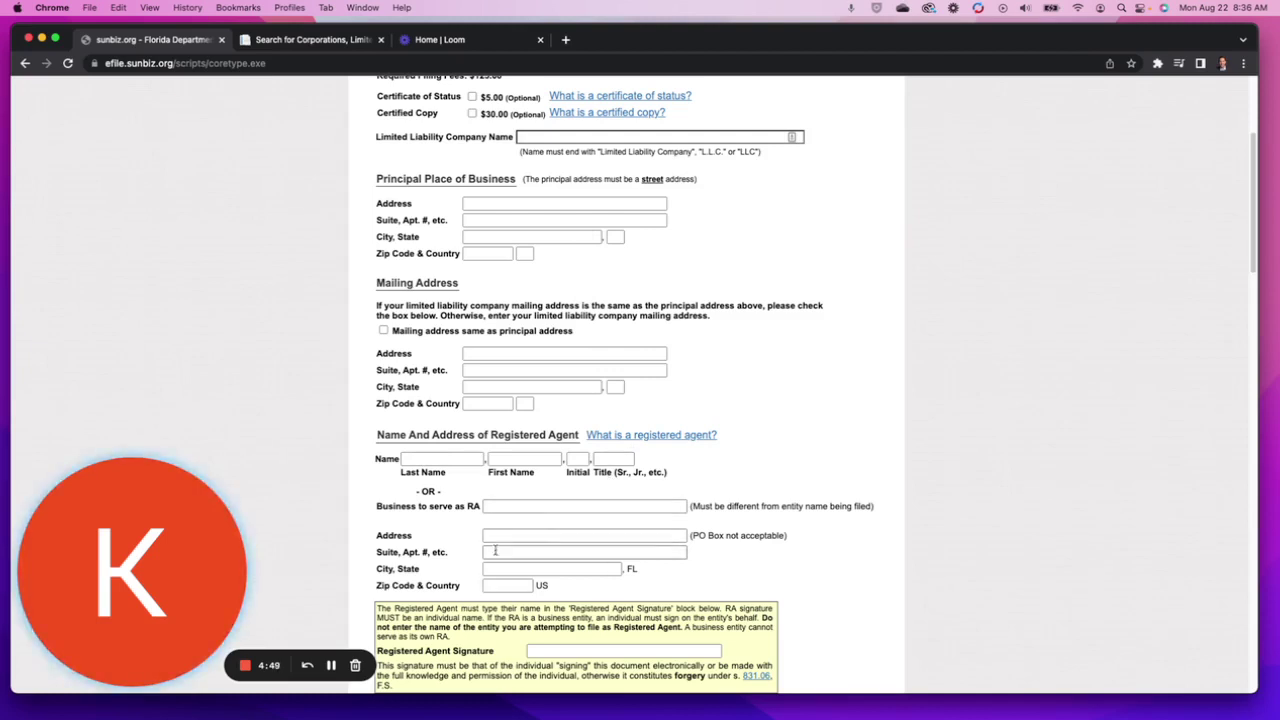
scroll(668, 526, "down", 1)
scroll(668, 526, "down", 2)
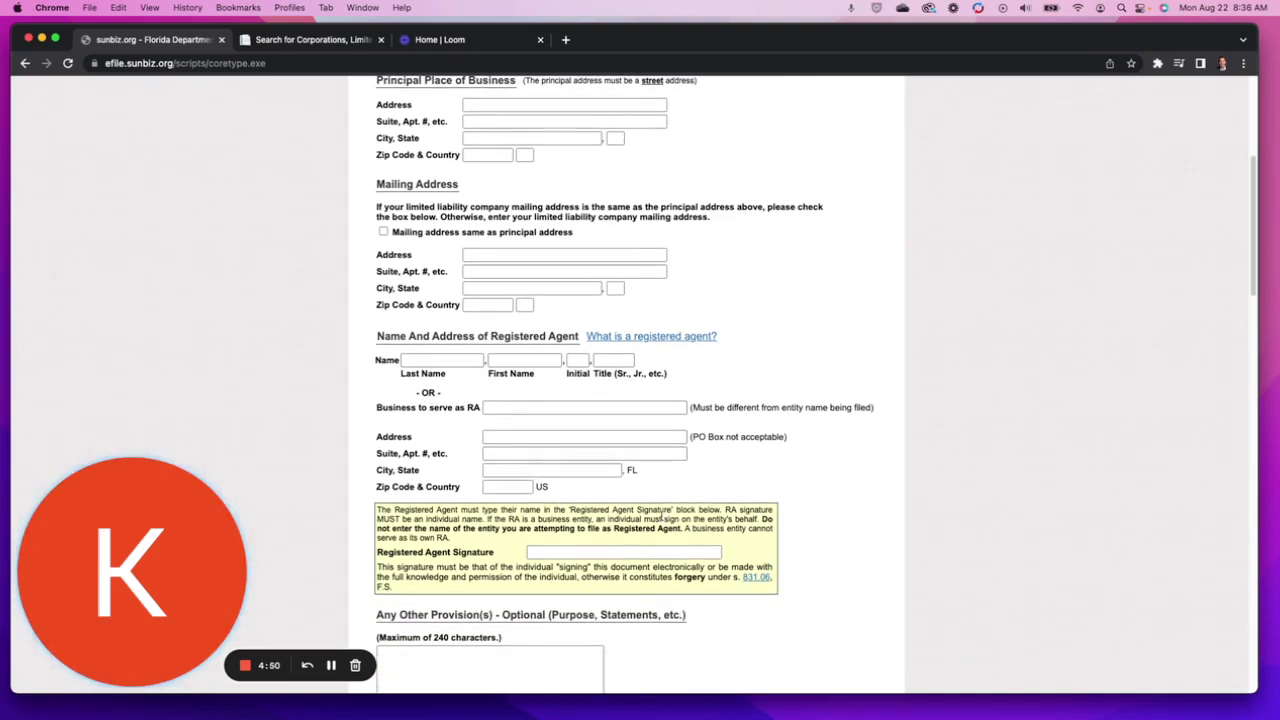
left_click(582, 554)
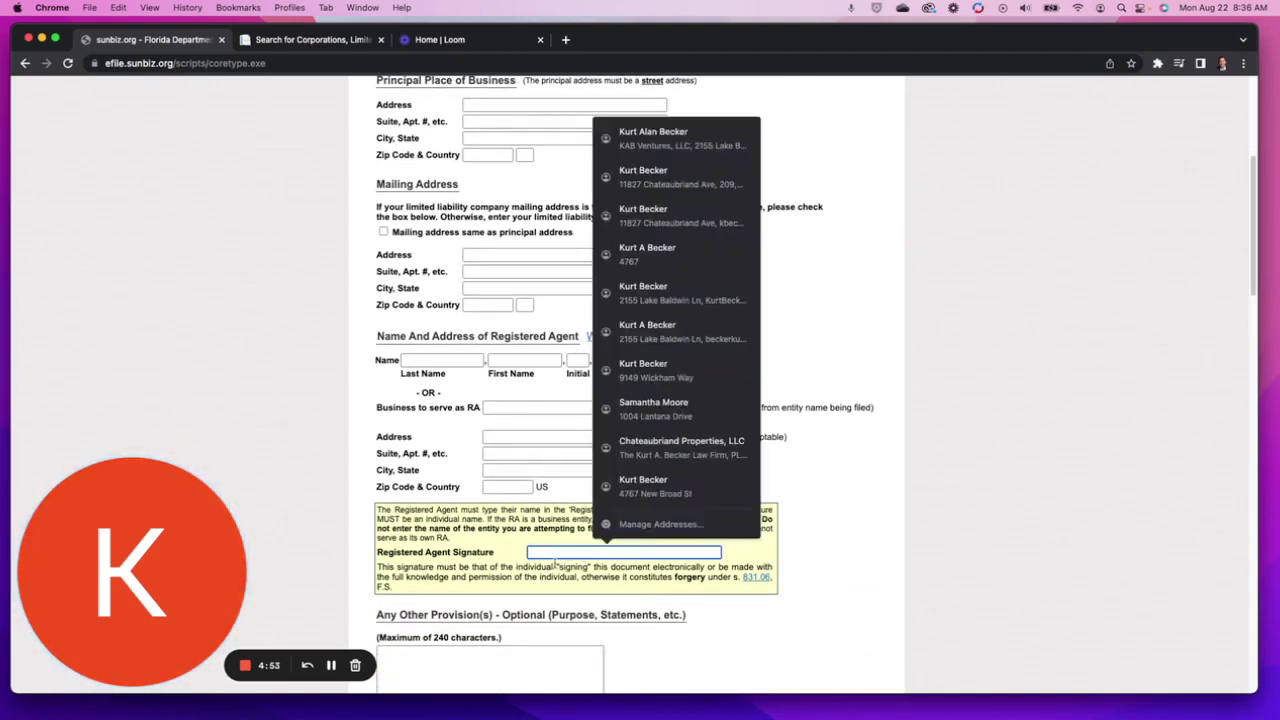
left_click(789, 629)
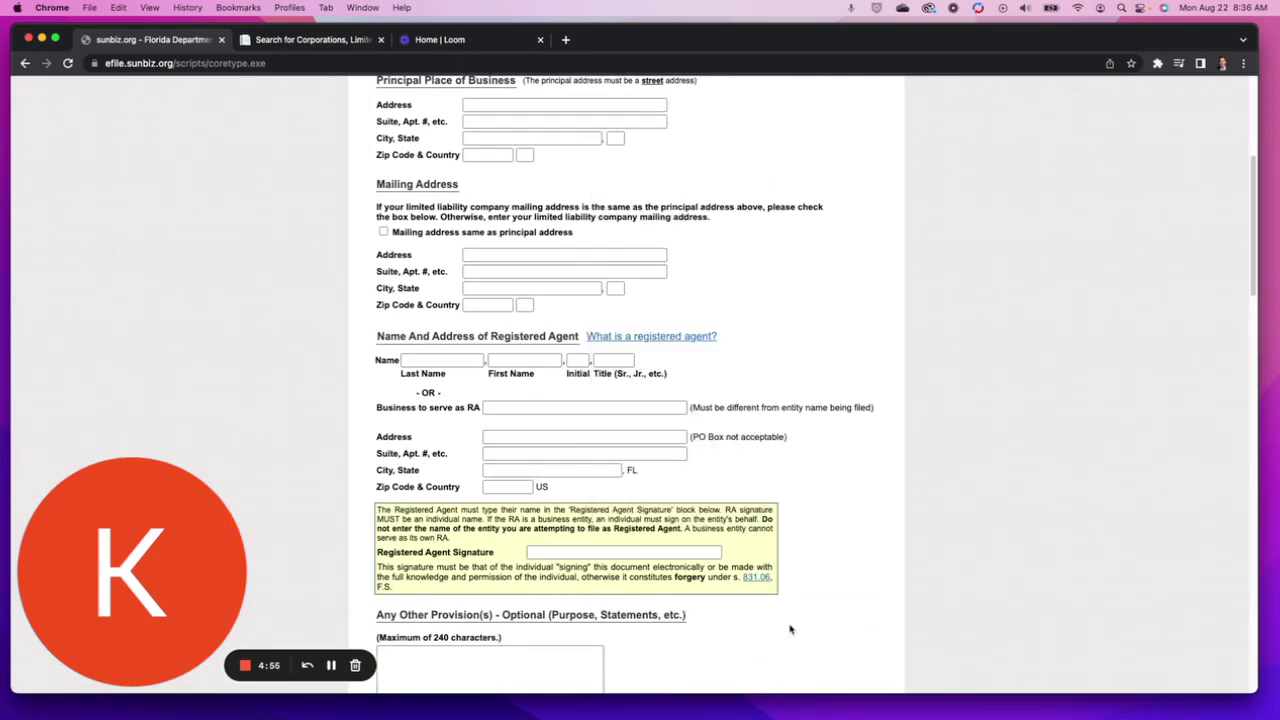
- Enter "Real estate sales and service" as the company's purpose under the optional other provisions
scroll(731, 580, "down", 3)
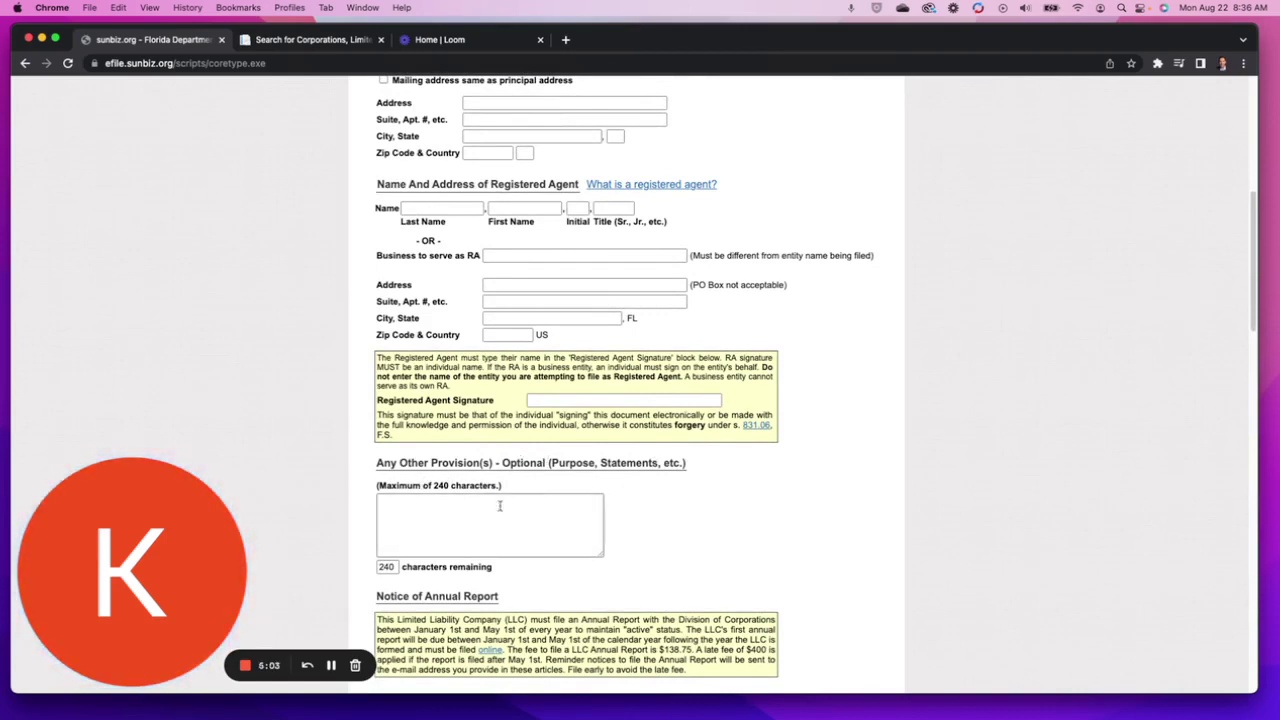
left_click(431, 510)
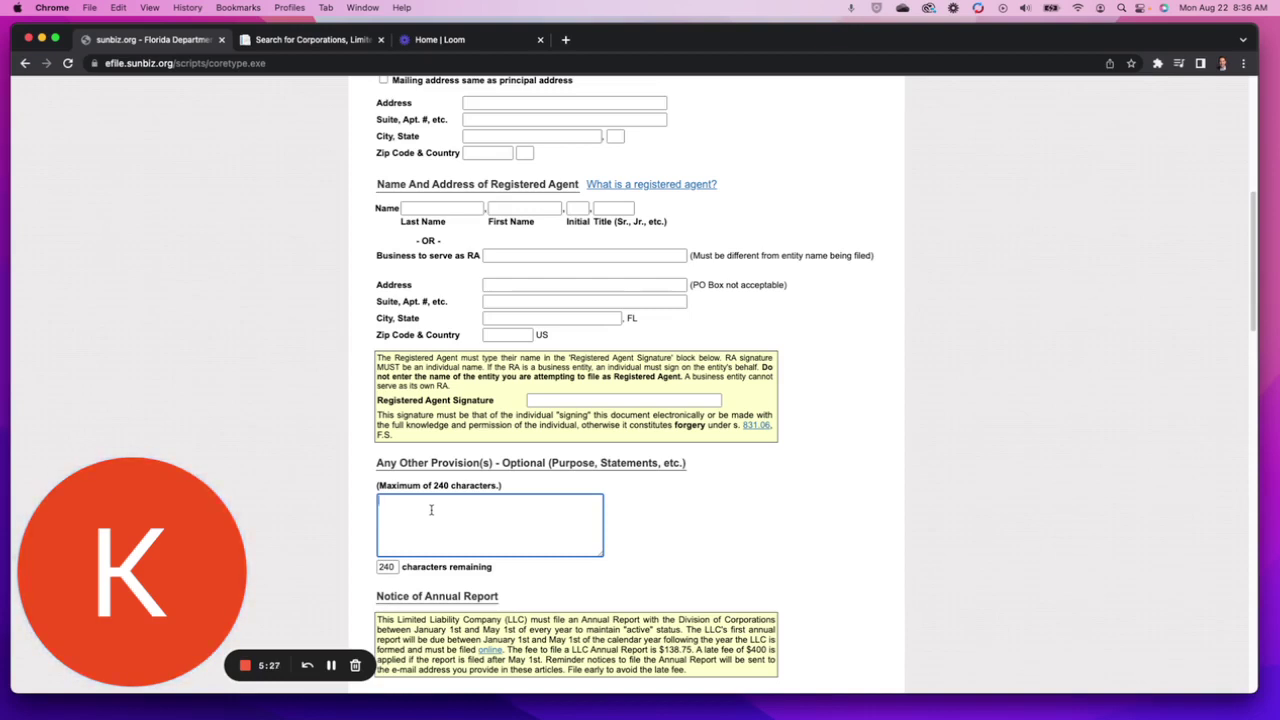
type("eal e")
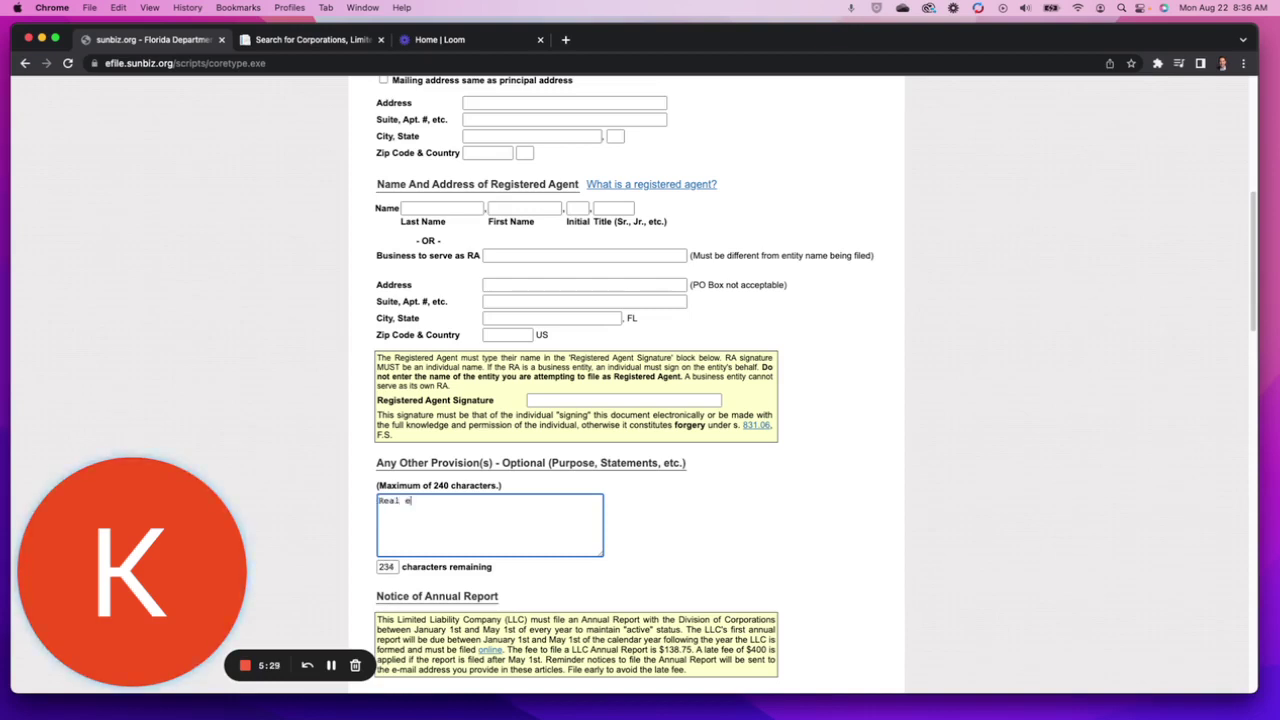
key("BackSpace")
key("BackSpace")
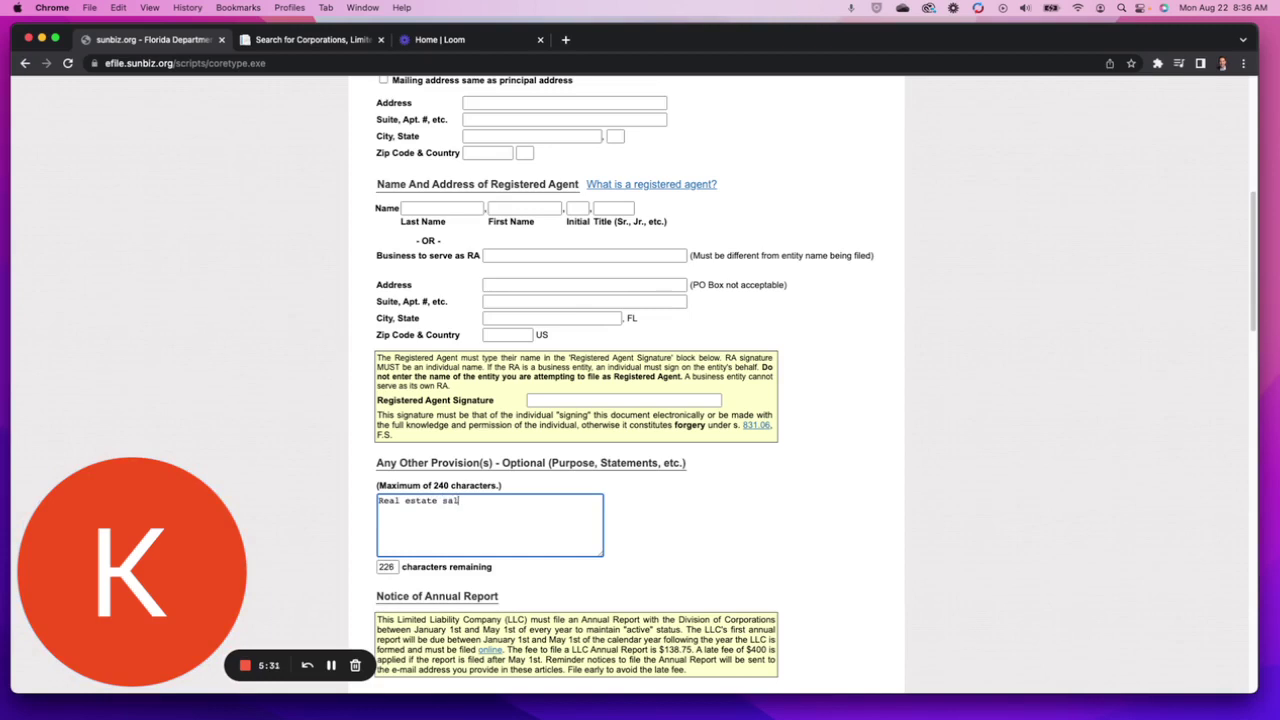
type("ate sales and service")
- Review the annual report notice, correspondence contact, electronic signature and authorized manager sections of the filing form
scroll(450, 505, "down", 3)
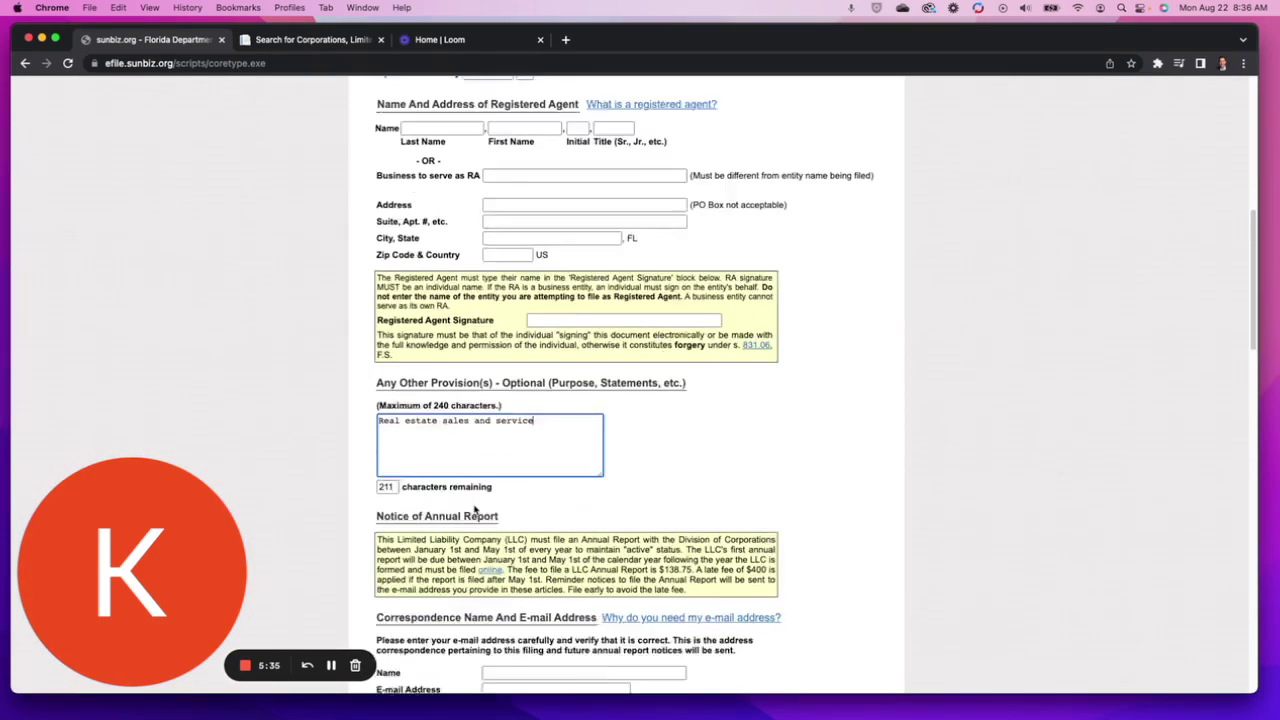
scroll(484, 447, "down", 1)
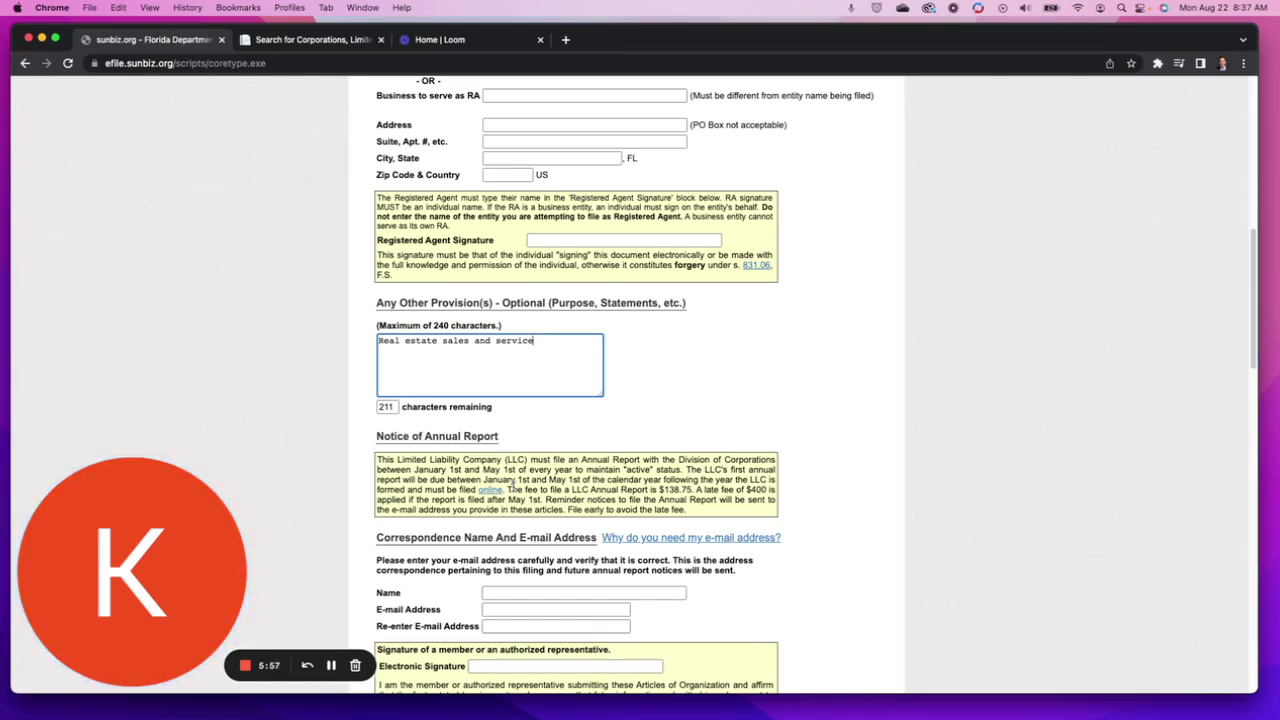
scroll(569, 508, "down", 1)
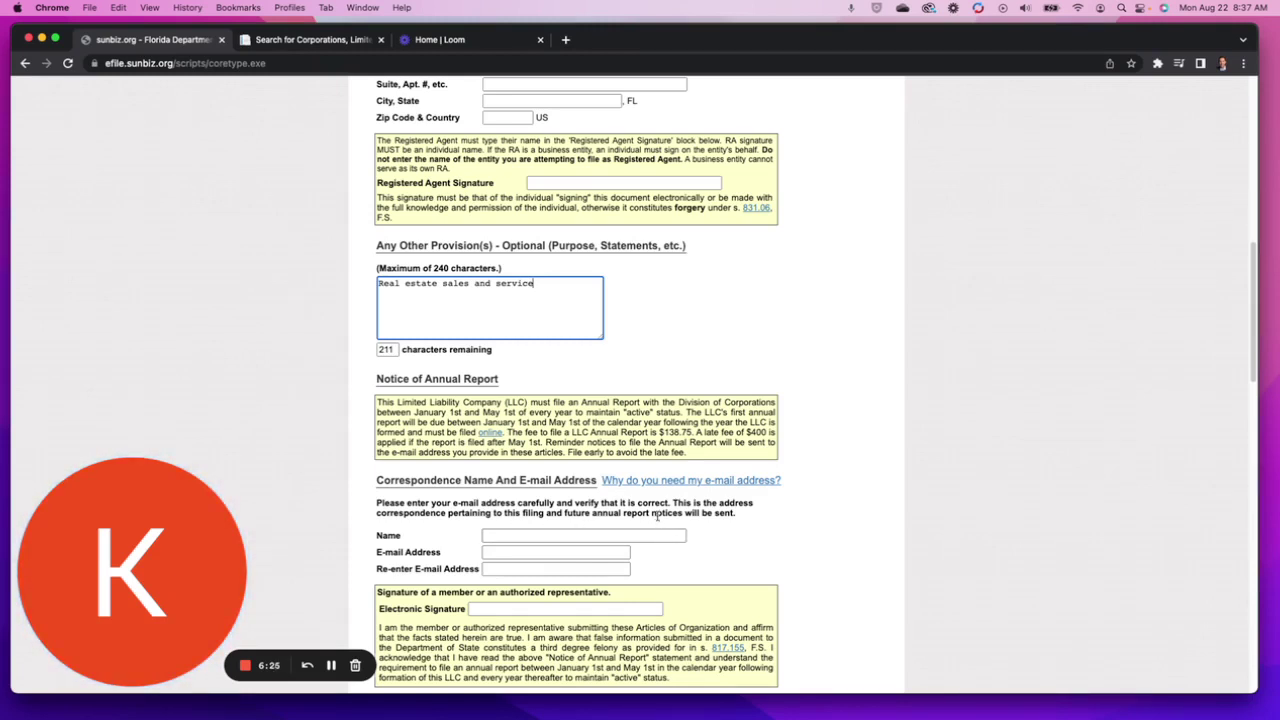
scroll(606, 548, "down", 1)
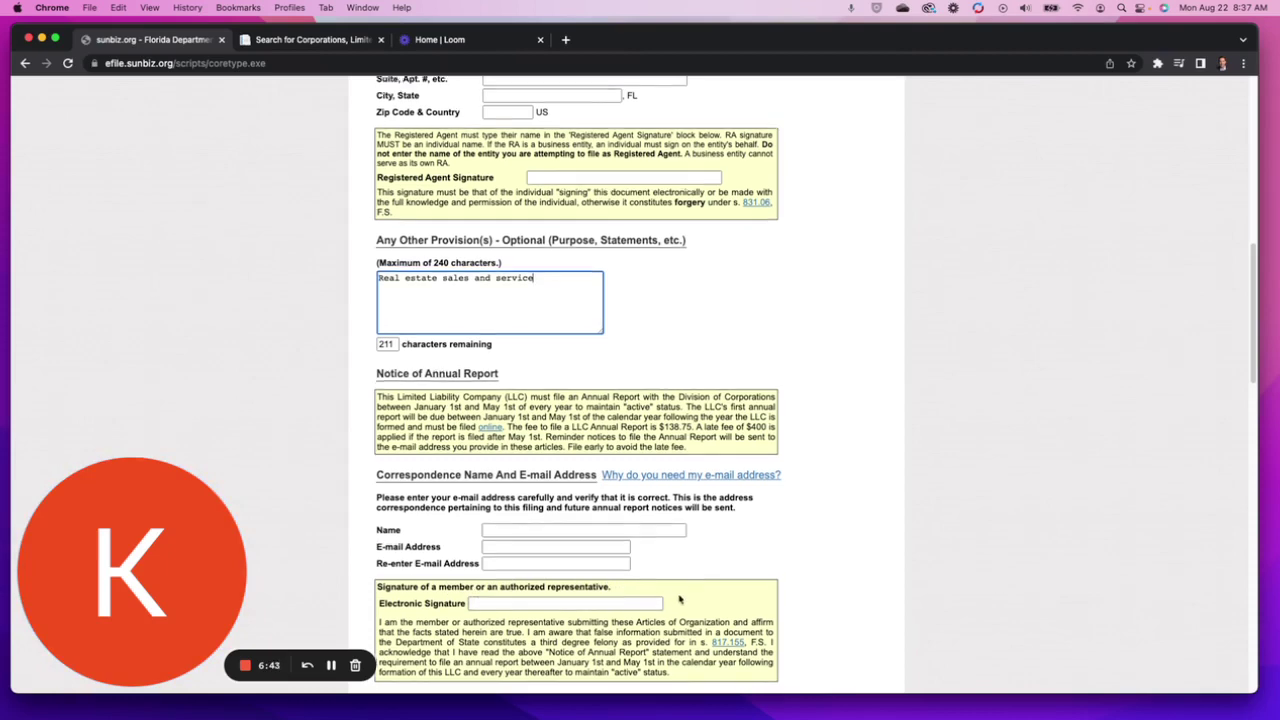
scroll(680, 591, "down", 3)
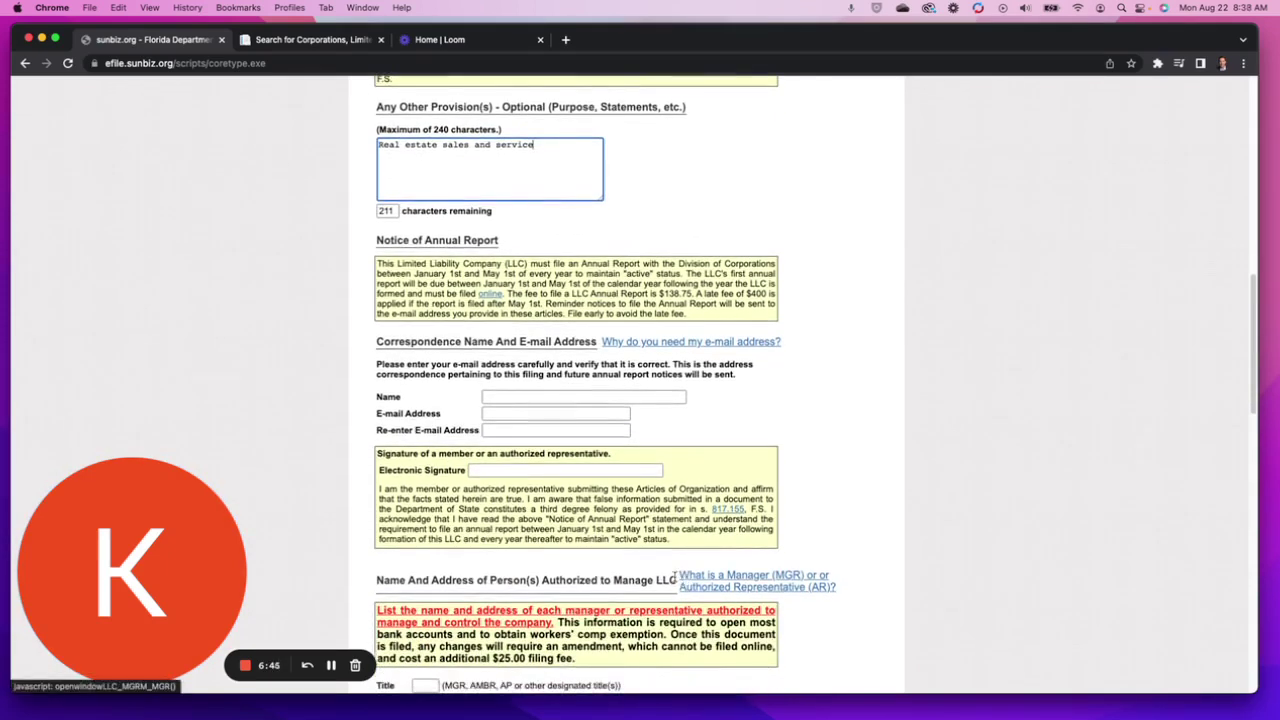
scroll(680, 580, "down", 3)
scroll(662, 580, "down", 1)
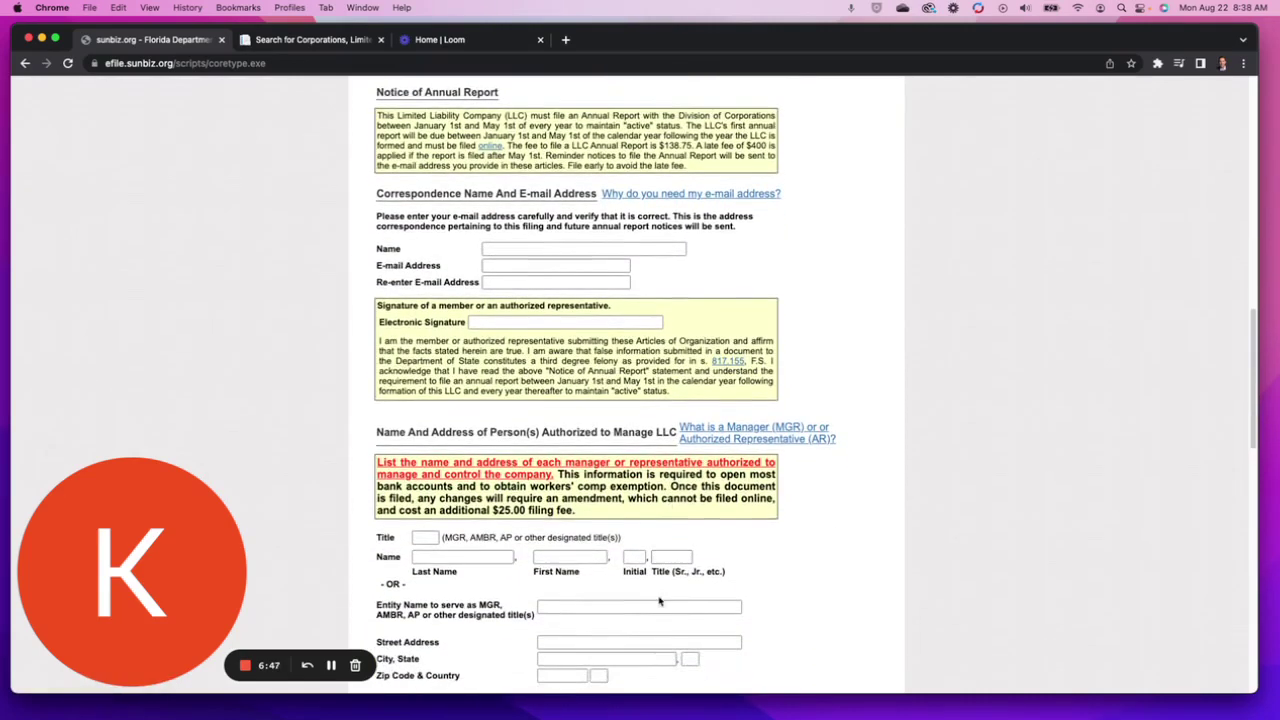
scroll(643, 515, "down", 1)
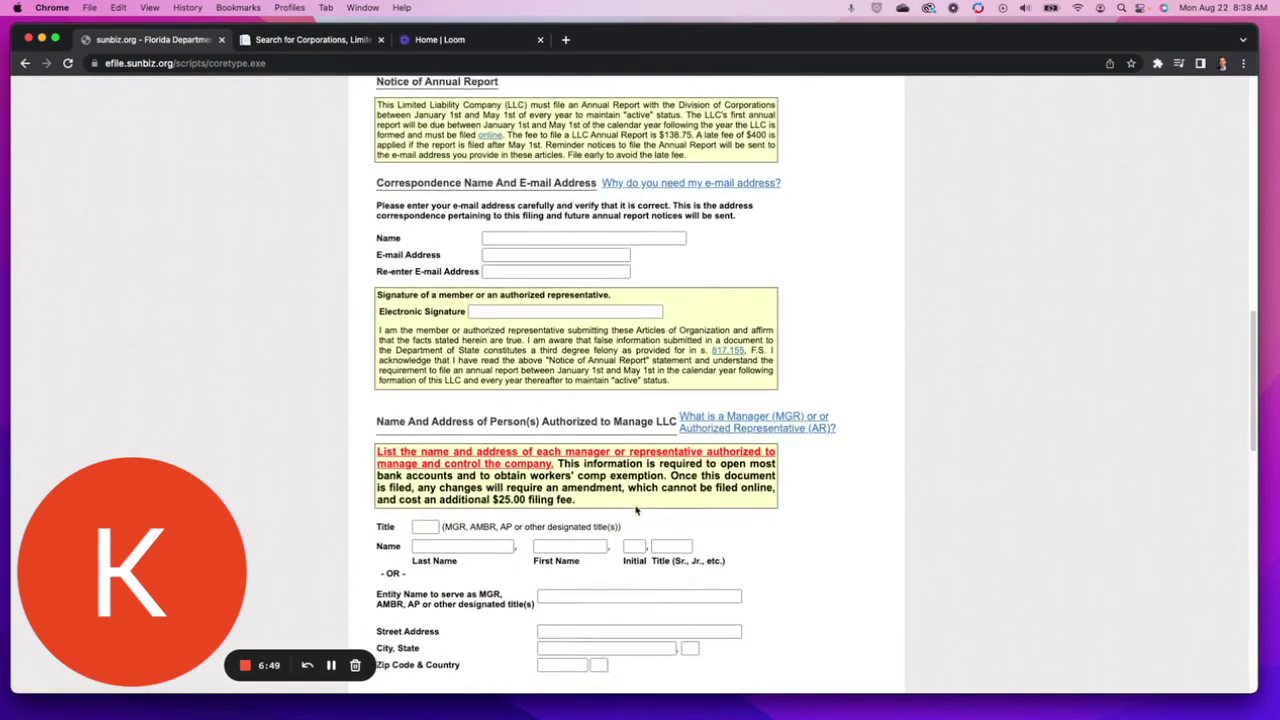
- Review the entry blocks for persons authorized to manage the LLC, through to the accuracy notice and Continue option ending the filing form
scroll(622, 514, "down", 1)
scroll(621, 515, "down", 2)
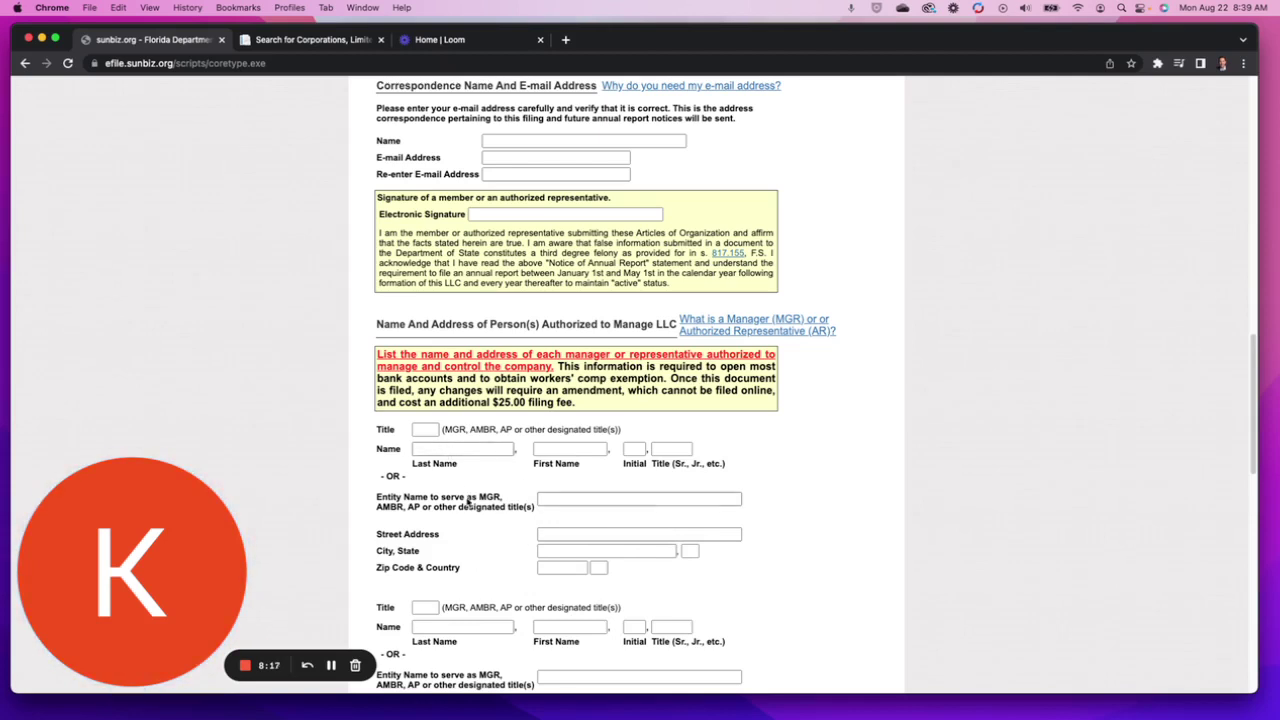
scroll(593, 566, "down", 2)
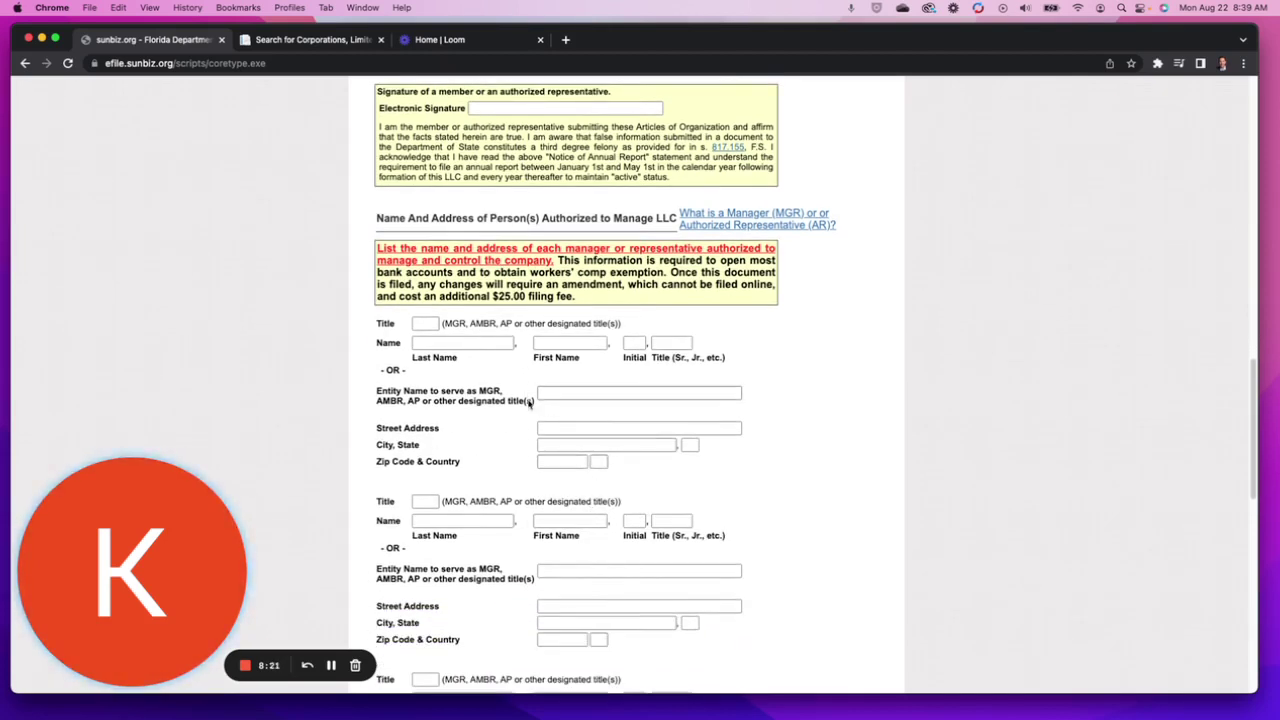
scroll(527, 420, "down", 1)
scroll(515, 524, "down", 1)
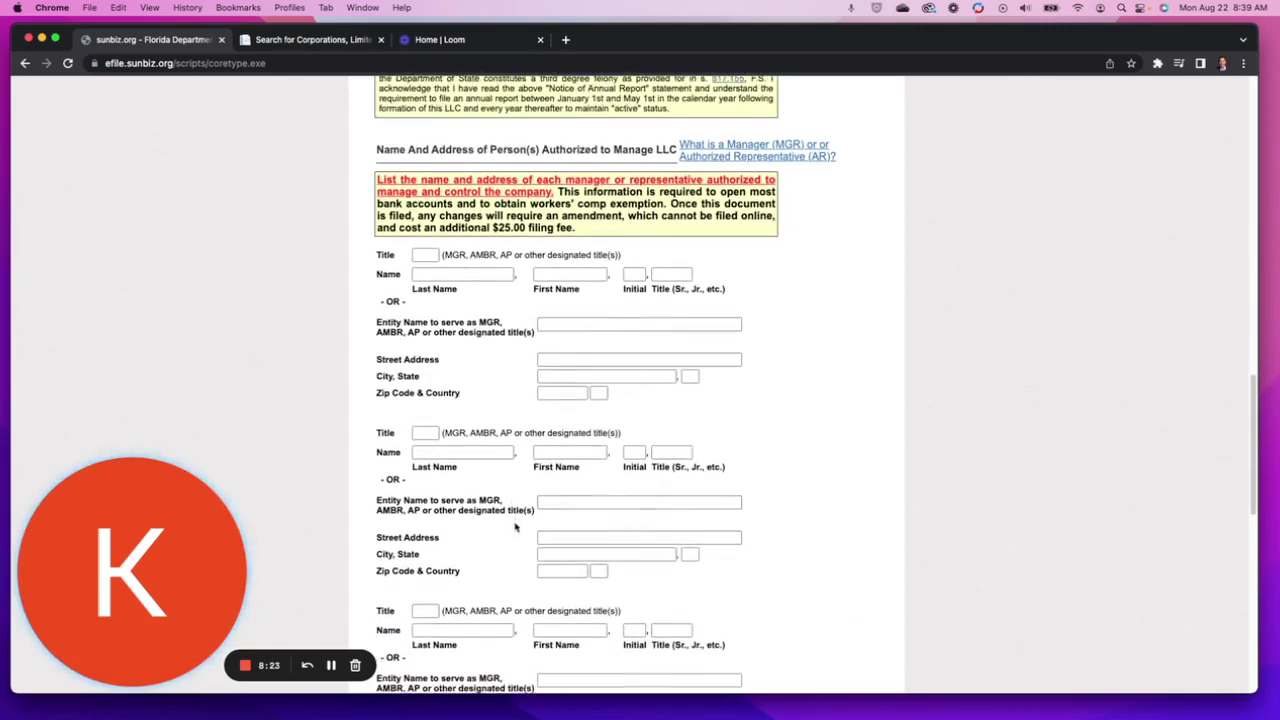
scroll(516, 525, "down", 4)
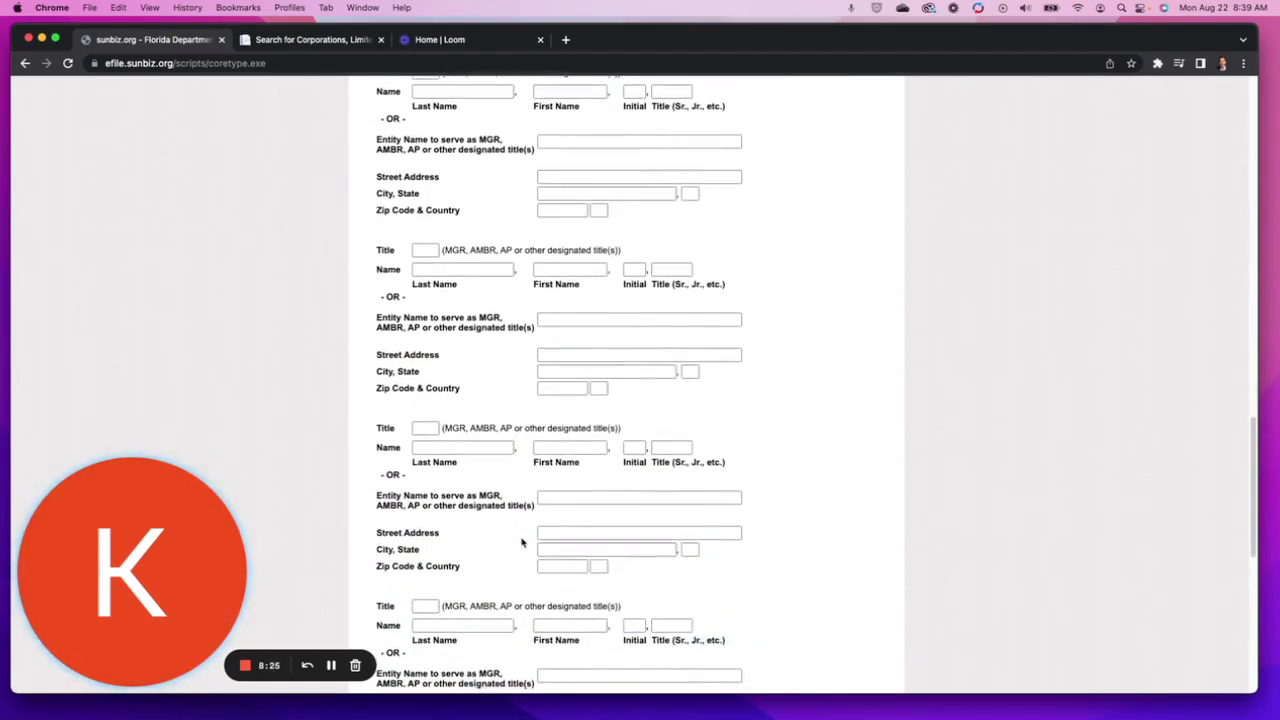
scroll(521, 543, "down", 4)
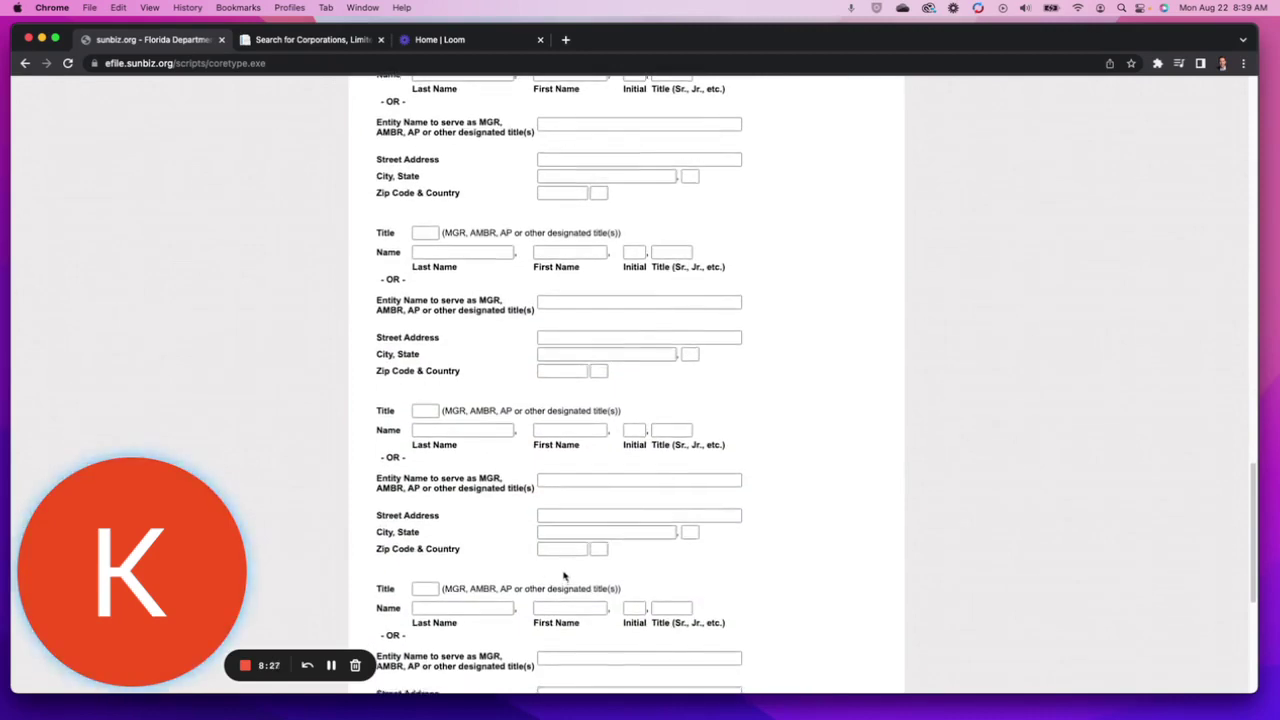
scroll(567, 476, "up", 8)
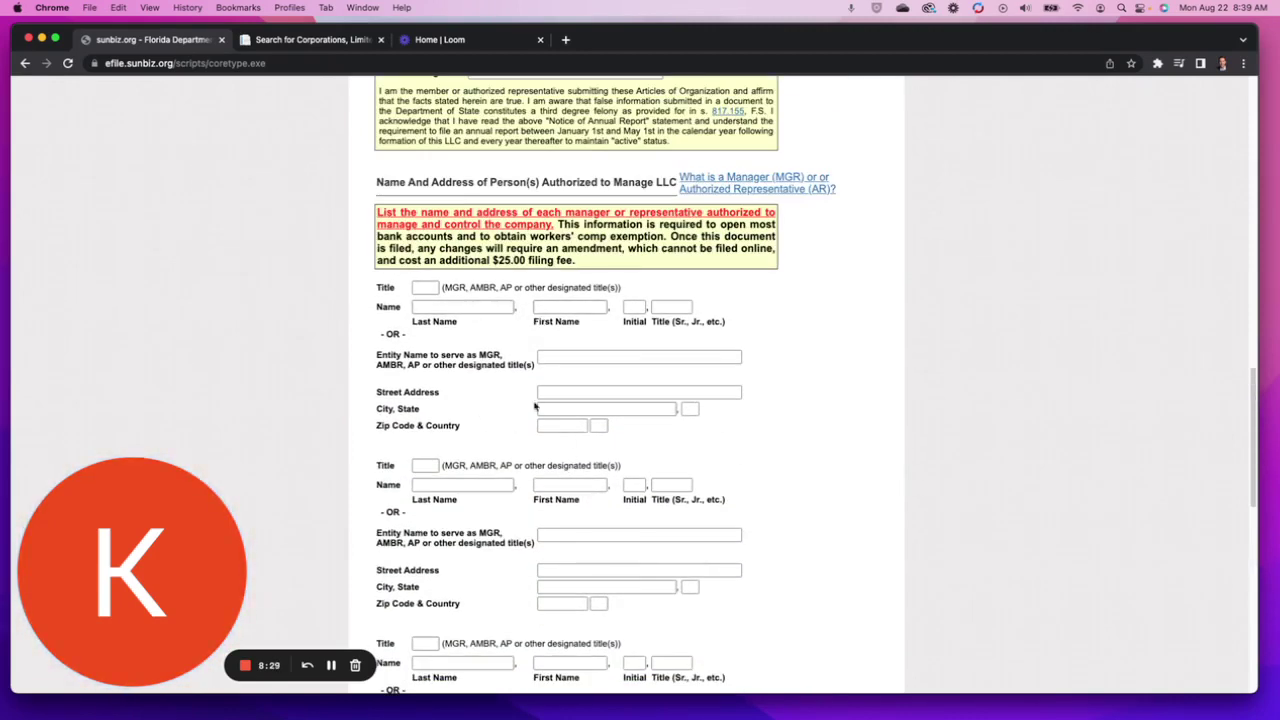
scroll(571, 449, "down", 10)
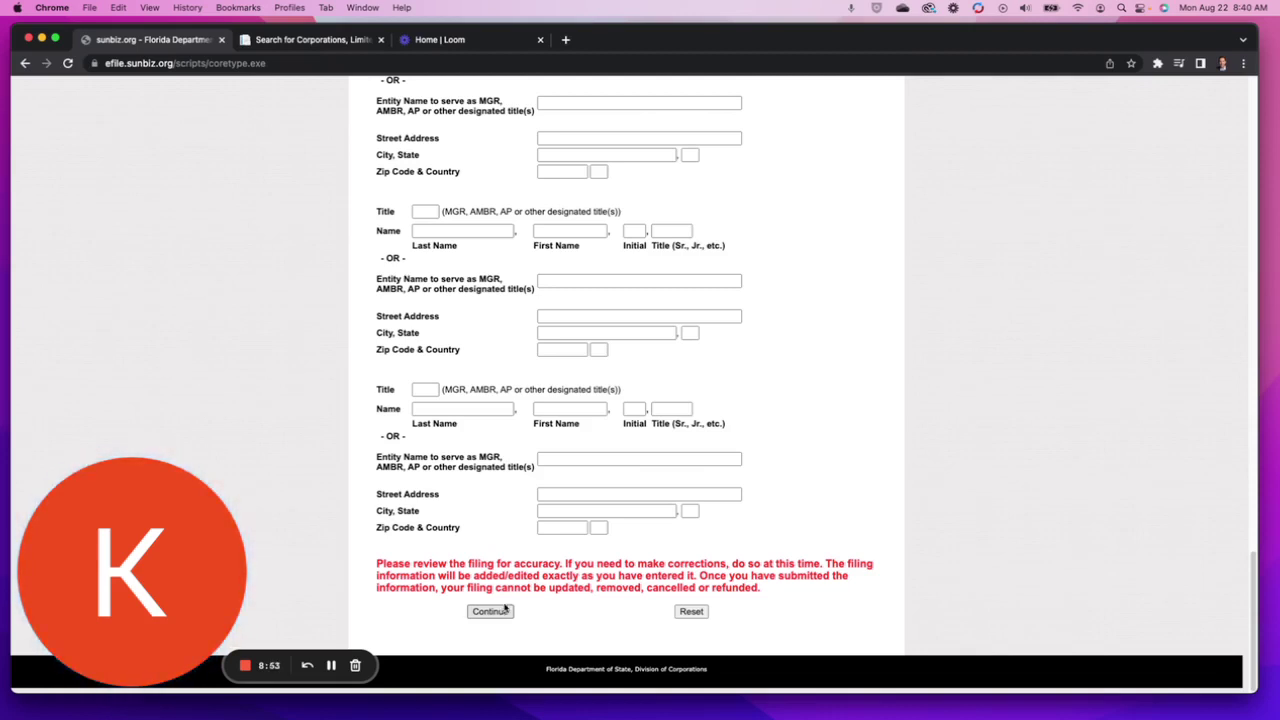
left_click(495, 610)
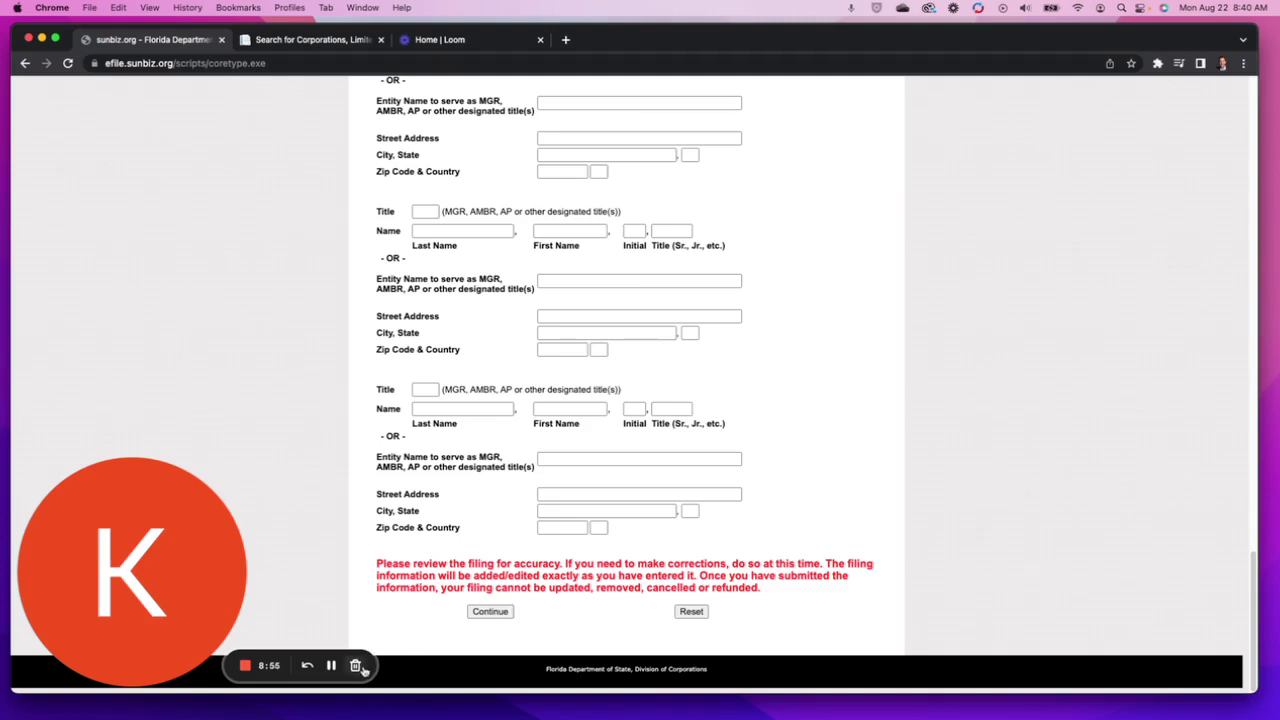